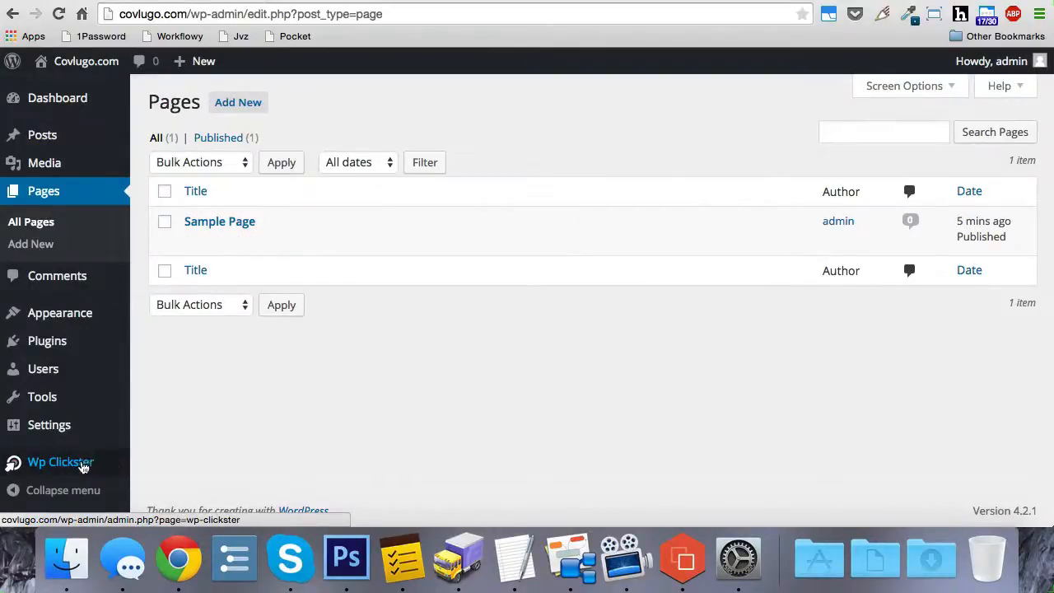
- Open the WP Clickster settings and enable deleting all posts, all pages and all comments
click(83, 465)
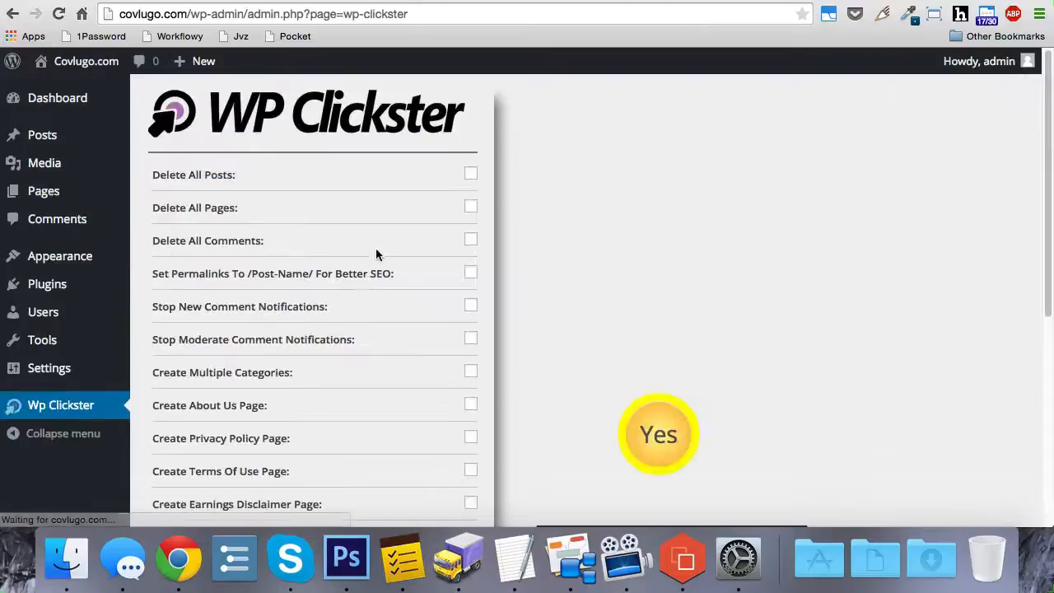
scroll(527, 179, down, 1)
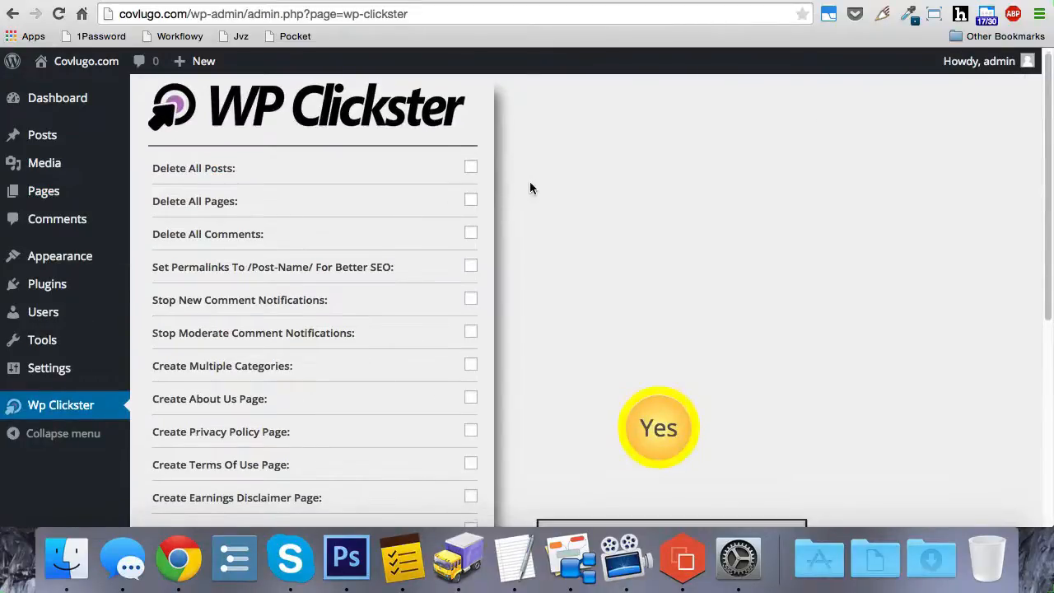
scroll(529, 182, up, 1)
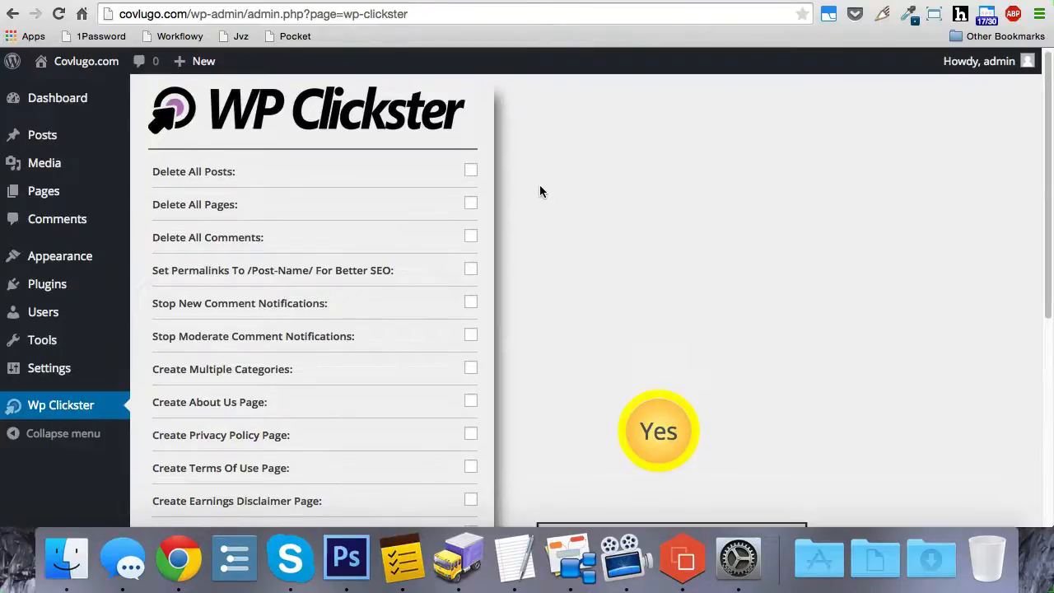
scroll(540, 191, down, 1)
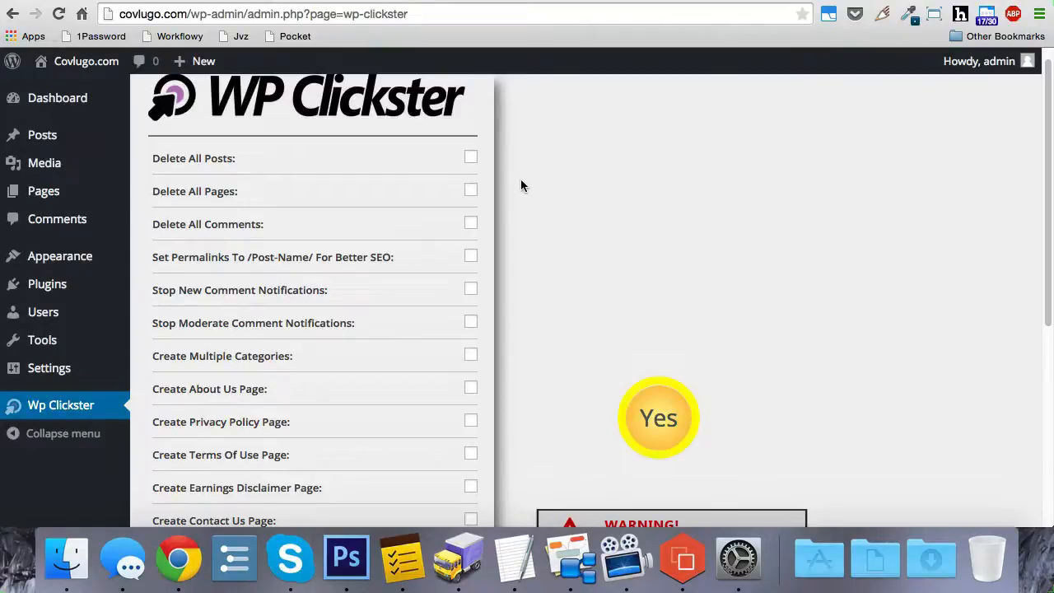
click(472, 160)
click(473, 192)
click(473, 224)
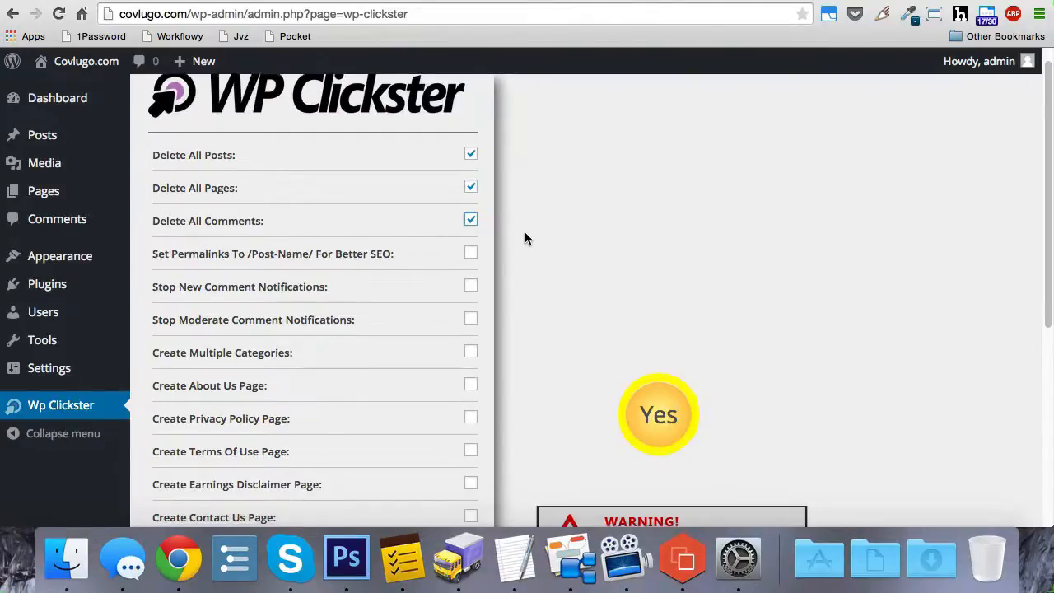
- Enable setting permalinks to /Post-Name/ and stopping both new comment and moderate comment notifications
scroll(414, 176, down, 2)
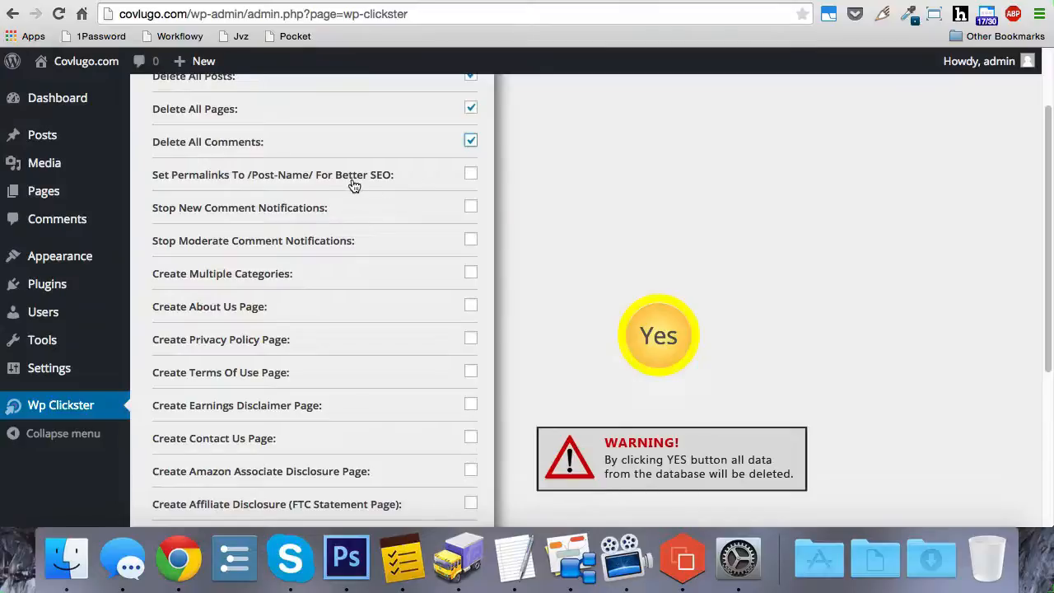
click(470, 175)
mouse_move(75, 377)
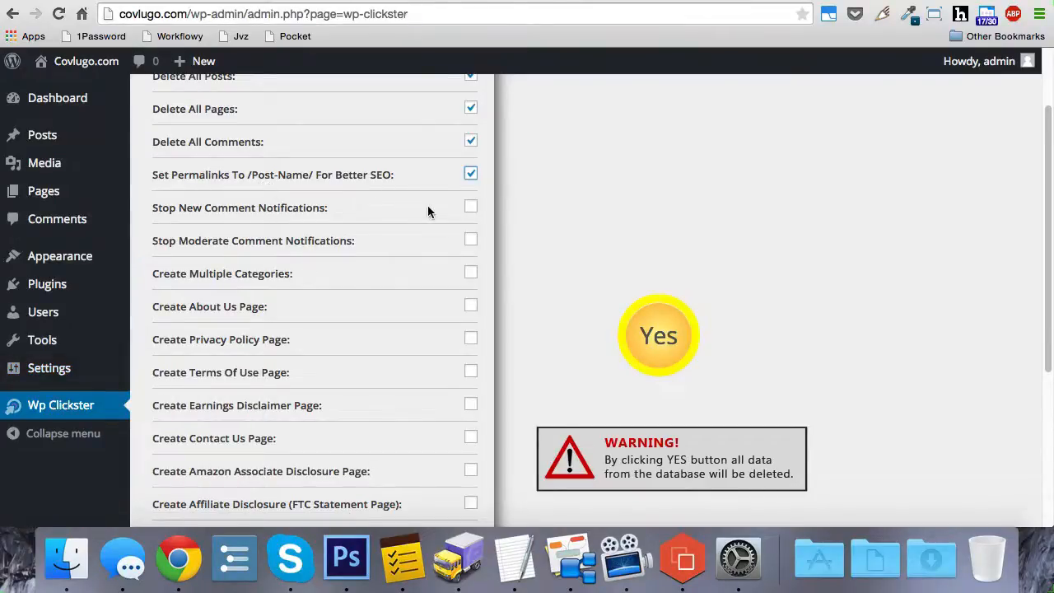
scroll(428, 212, down, 1)
click(475, 168)
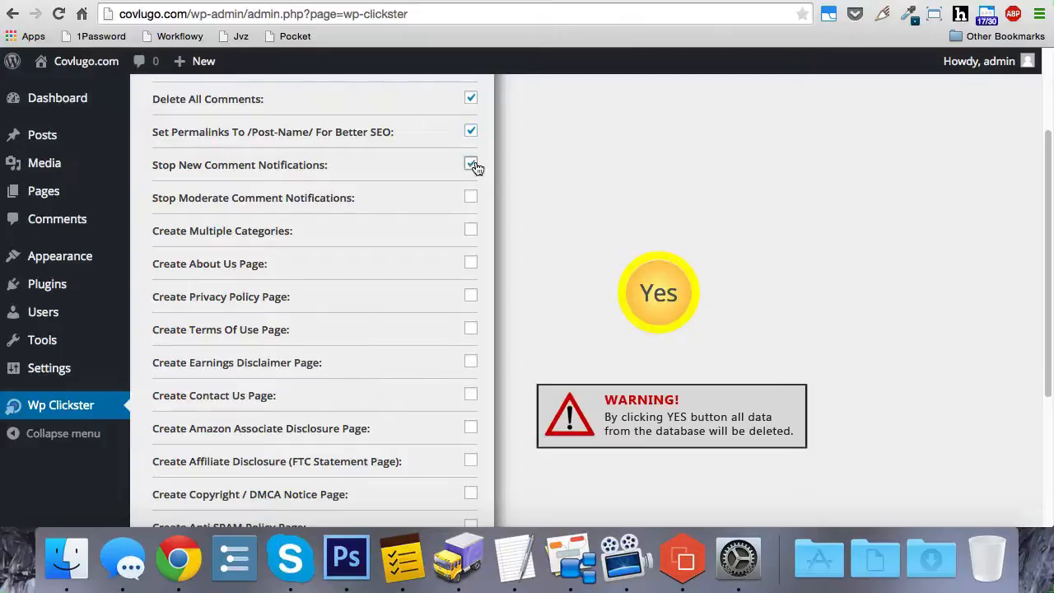
click(472, 202)
- Enable creating multiple categories and enter Category 1, Category 2, Dog Training, Baseball as their names
click(470, 231)
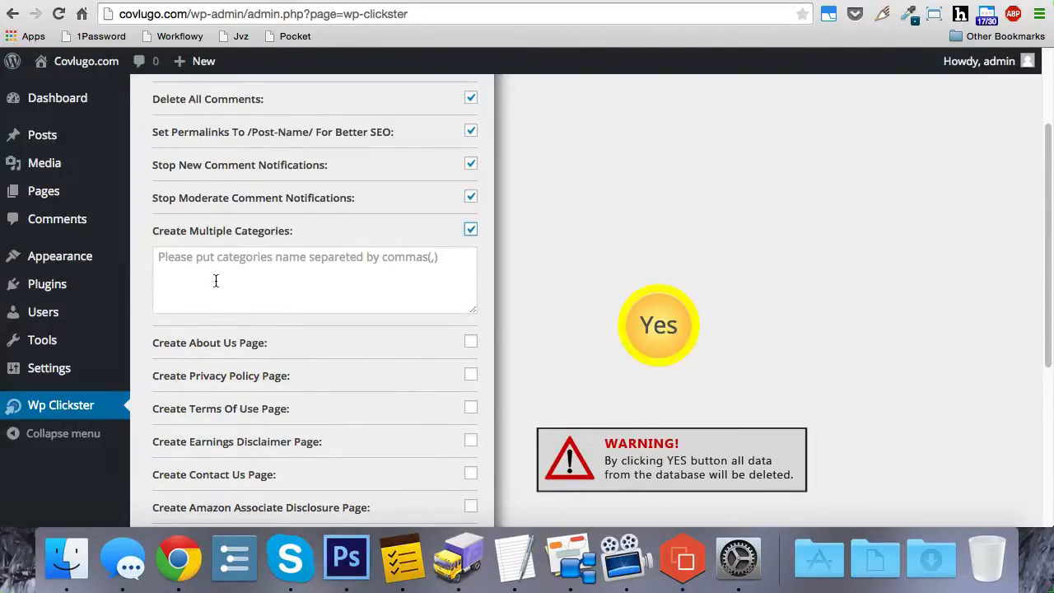
click(248, 275)
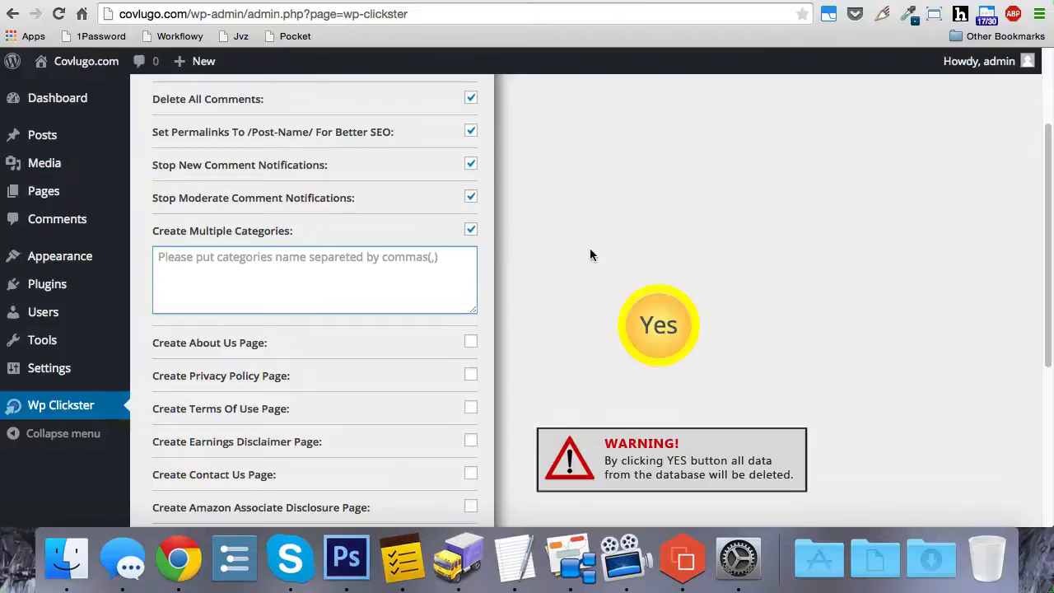
text(Category 1)
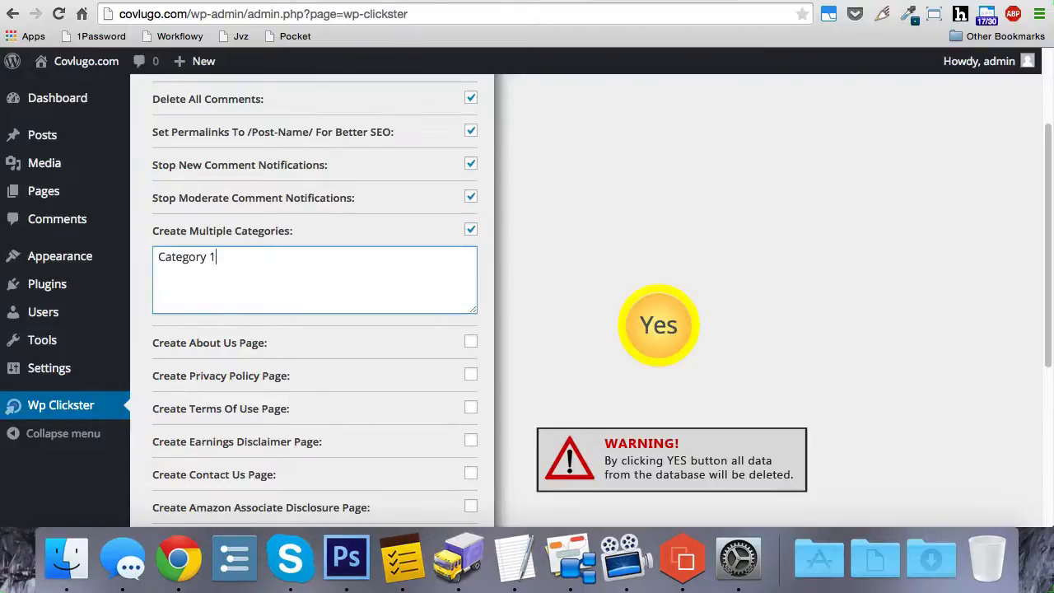
text(, Category 2, Dog T)
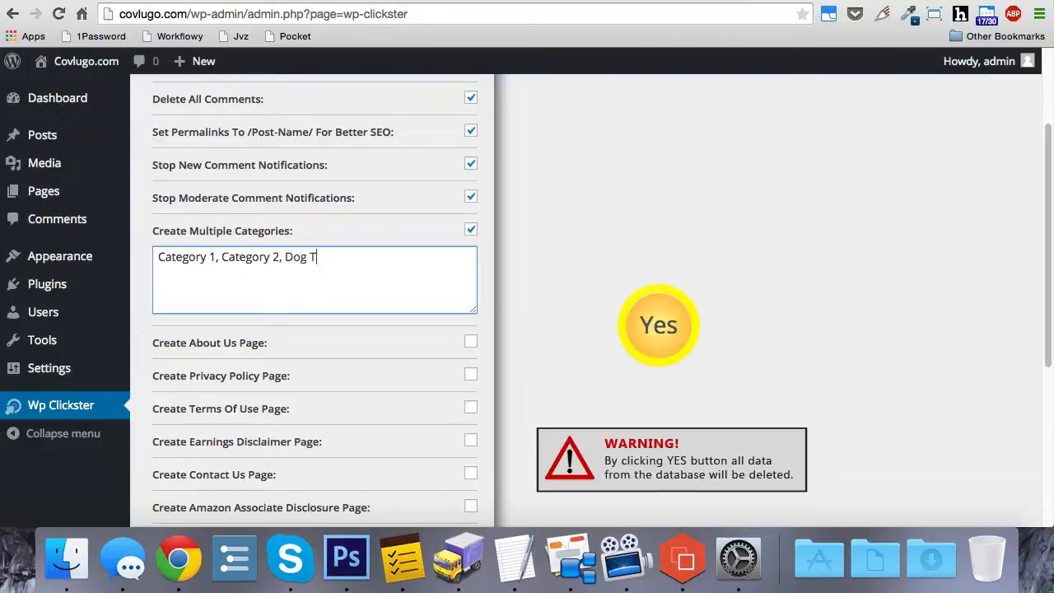
text(raining, Baseball)
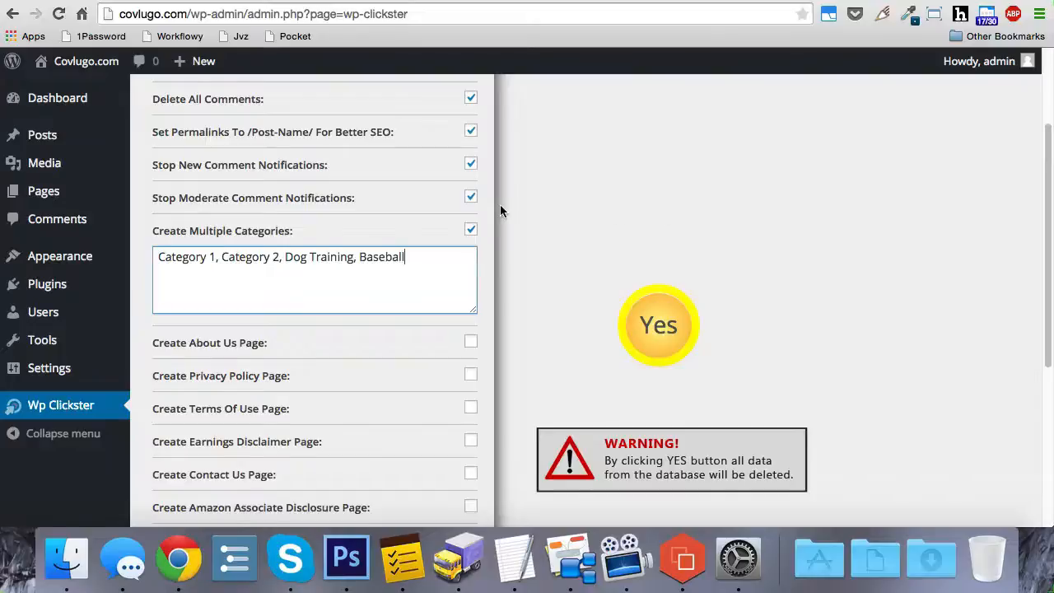
- Enable creating the About Us, Privacy Policy, Terms Of Use, Earnings Disclaimer and Contact Us pages
scroll(504, 204, down, 3)
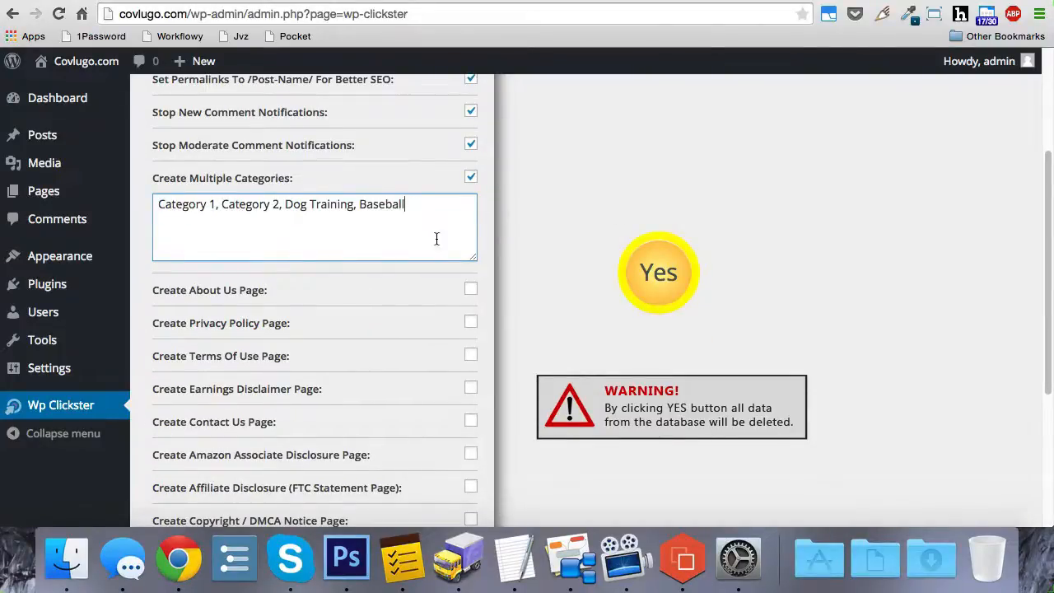
scroll(535, 201, down, 4)
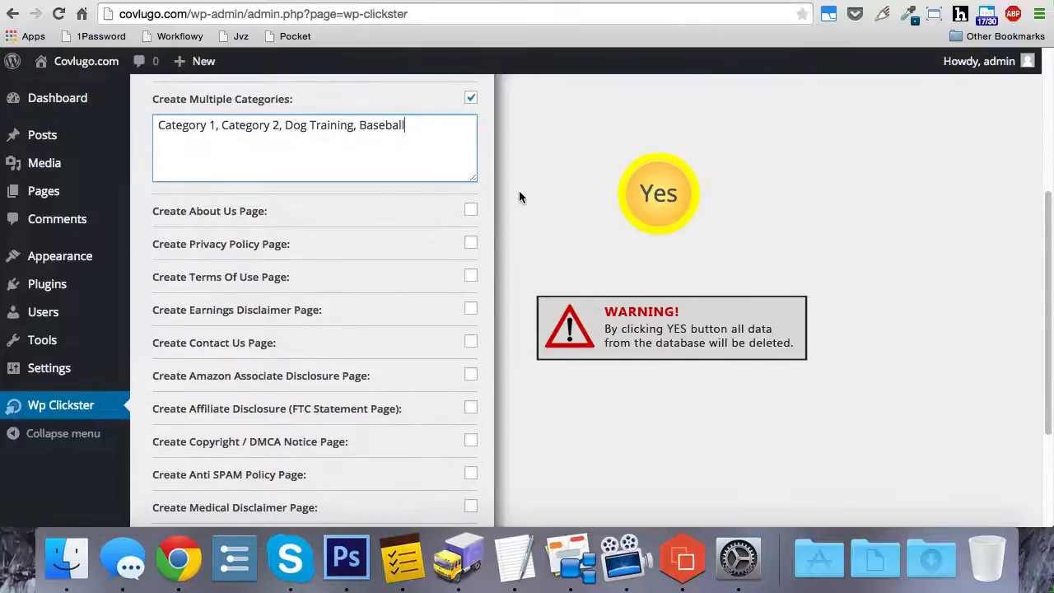
click(471, 211)
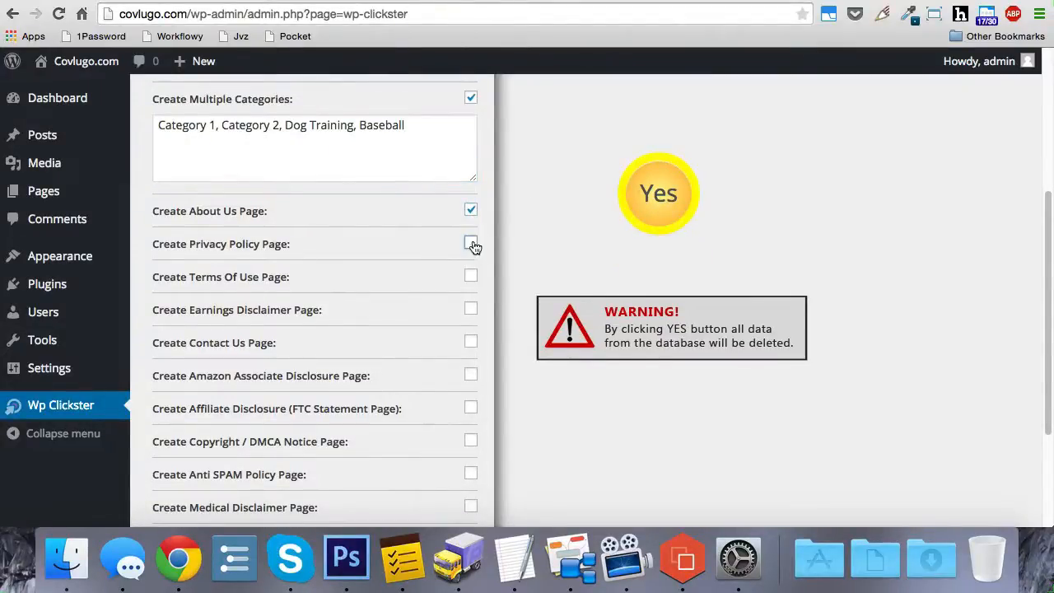
click(471, 244)
click(471, 276)
click(471, 310)
click(470, 342)
- Enable creating the Amazon Associate Disclosure page, keeping Amazon US as its region
scroll(506, 290, down, 1)
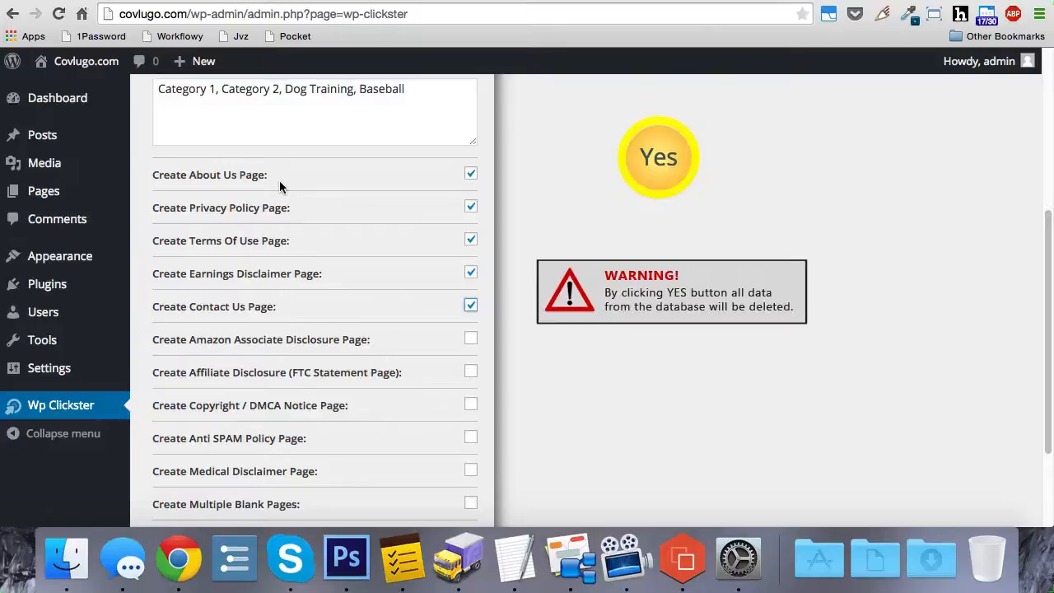
scroll(284, 186, down, 3)
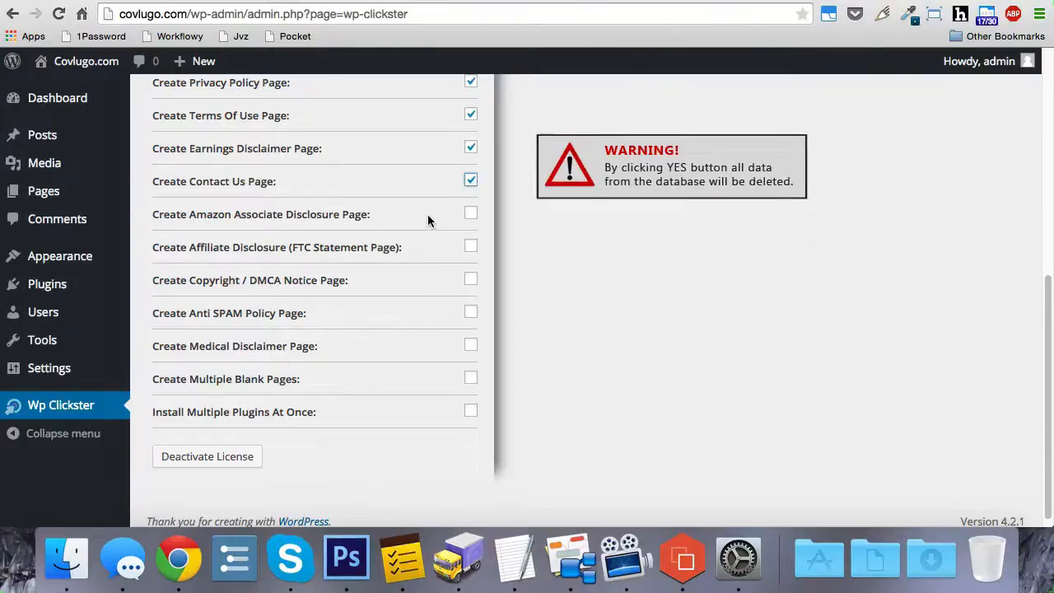
click(470, 214)
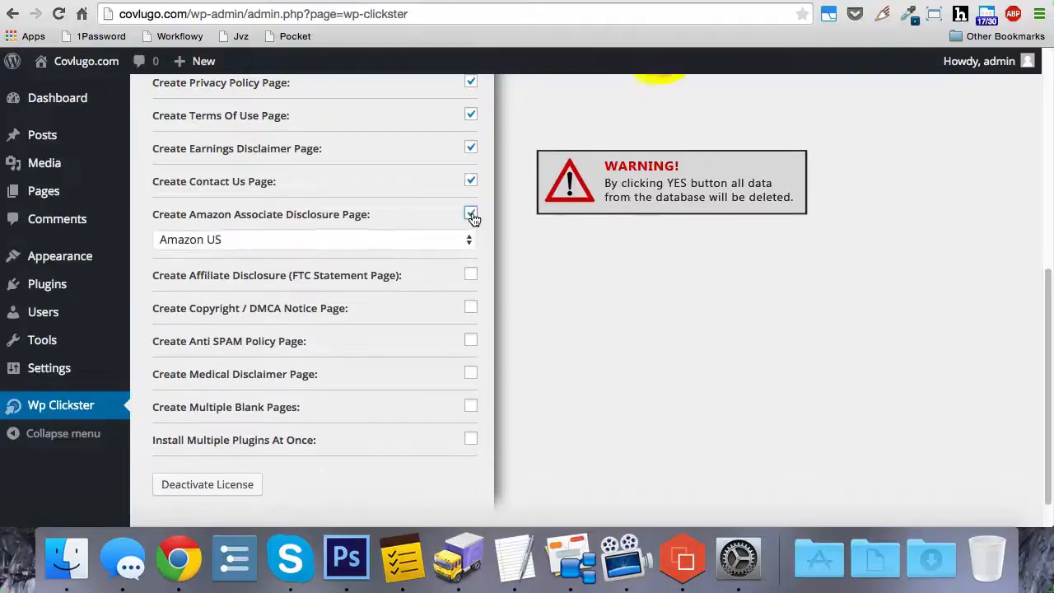
click(435, 241)
click(436, 239)
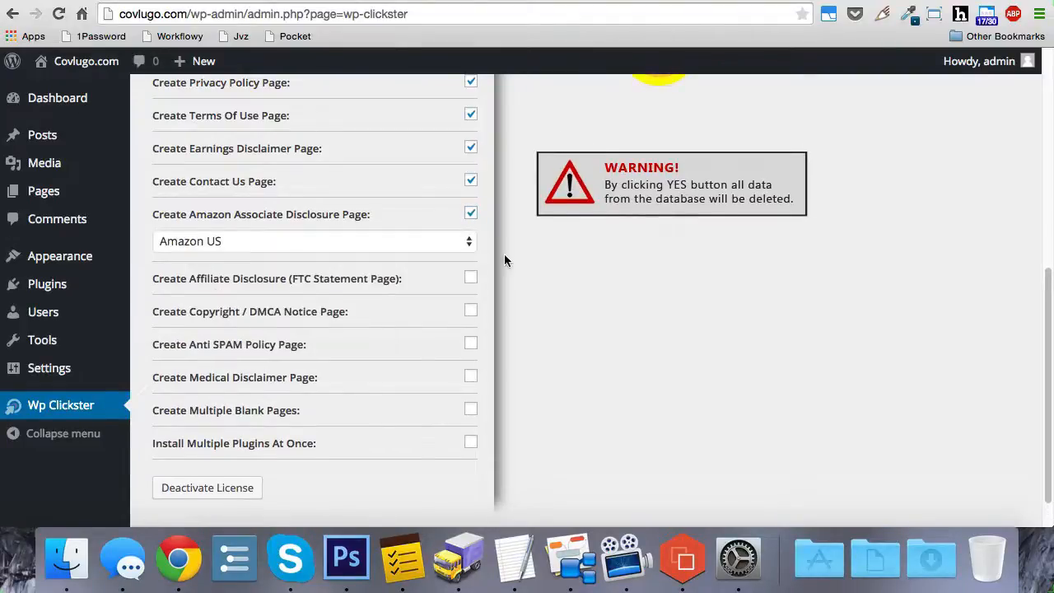
click(460, 251)
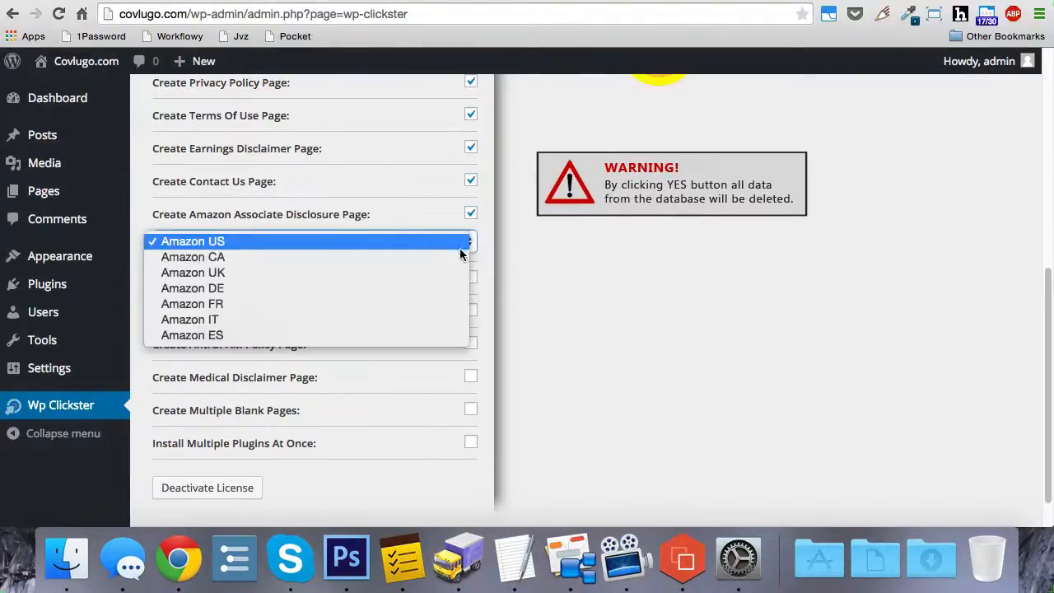
click(546, 287)
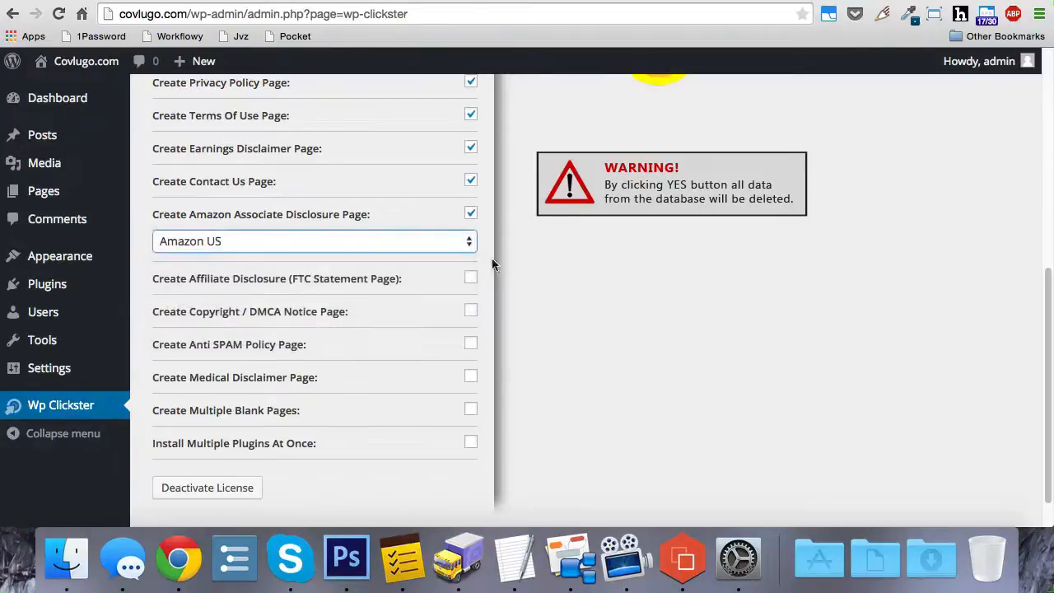
click(491, 264)
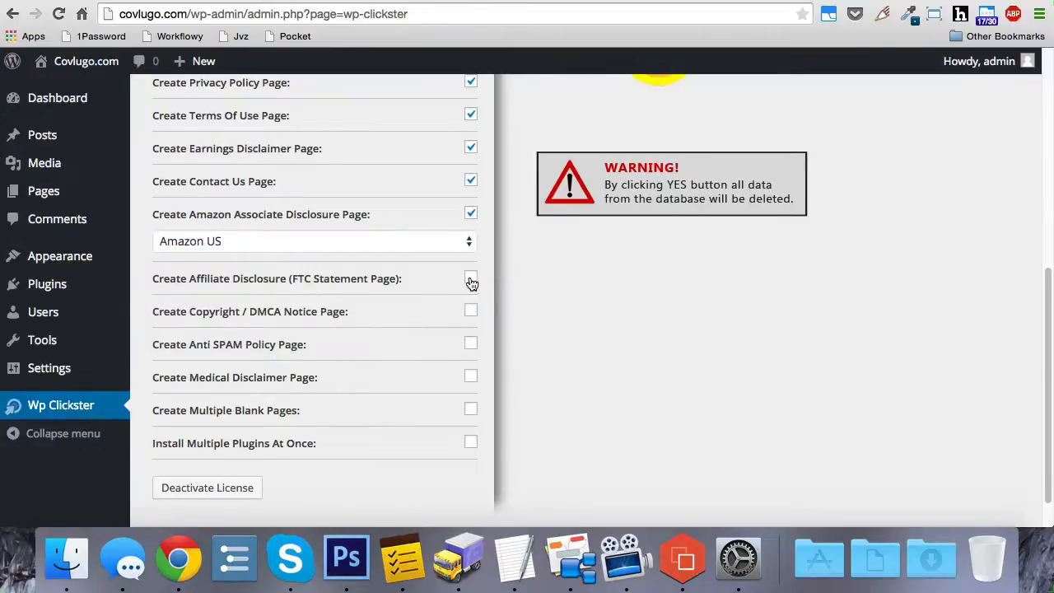
- Enable creating the Affiliate Disclosure, Copyright / DMCA Notice, Anti SPAM Policy and Medical Disclaimer pages
click(470, 279)
click(470, 315)
click(473, 344)
click(471, 377)
- Enable creating multiple blank pages and name them Page 1, Page 2, Cool, Wordpress, Plugin
click(470, 410)
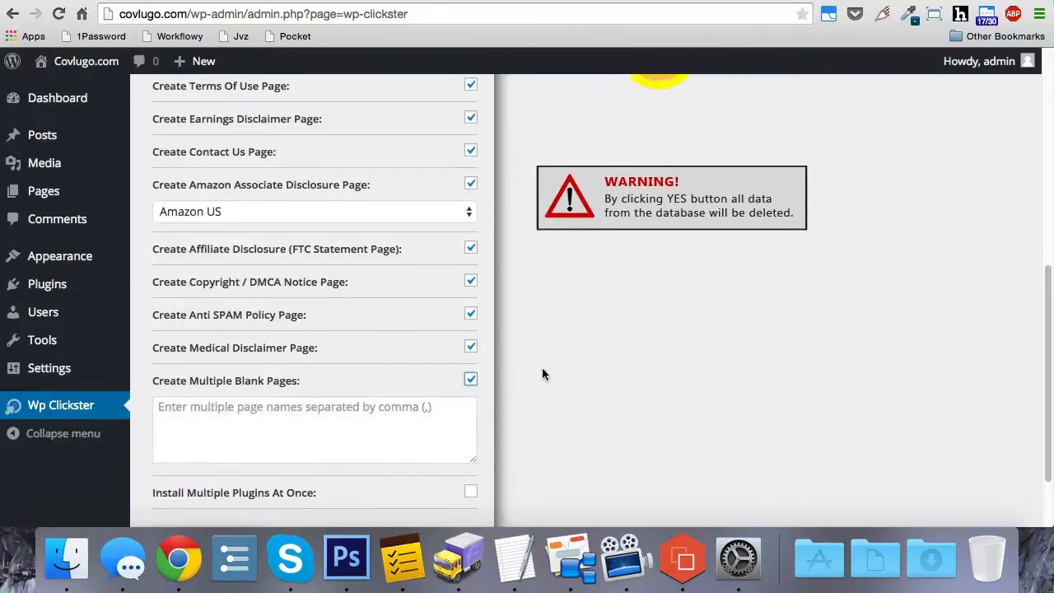
scroll(543, 365, down, 2)
click(375, 349)
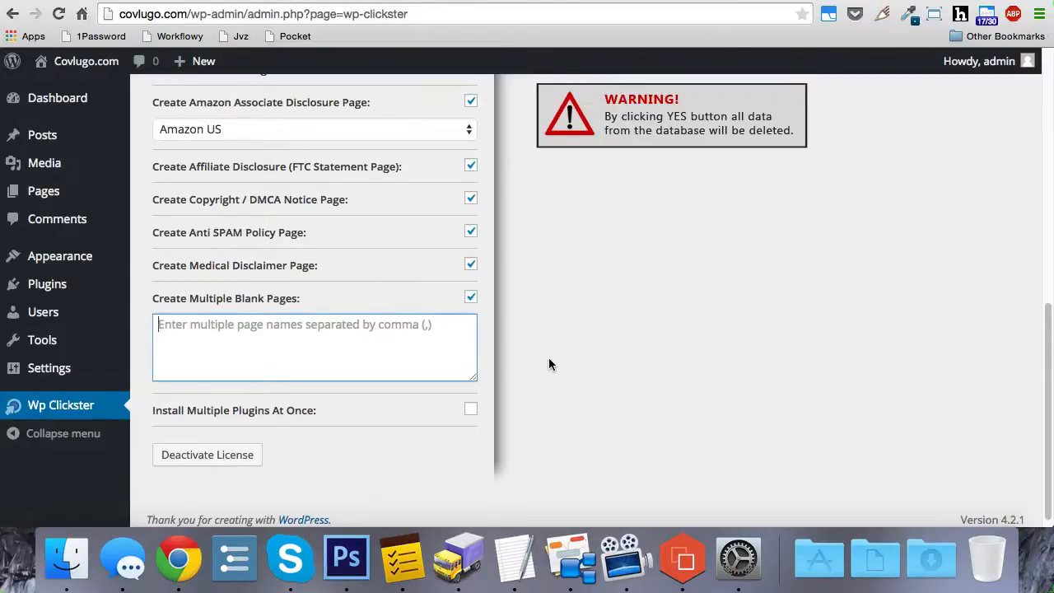
text(Page )
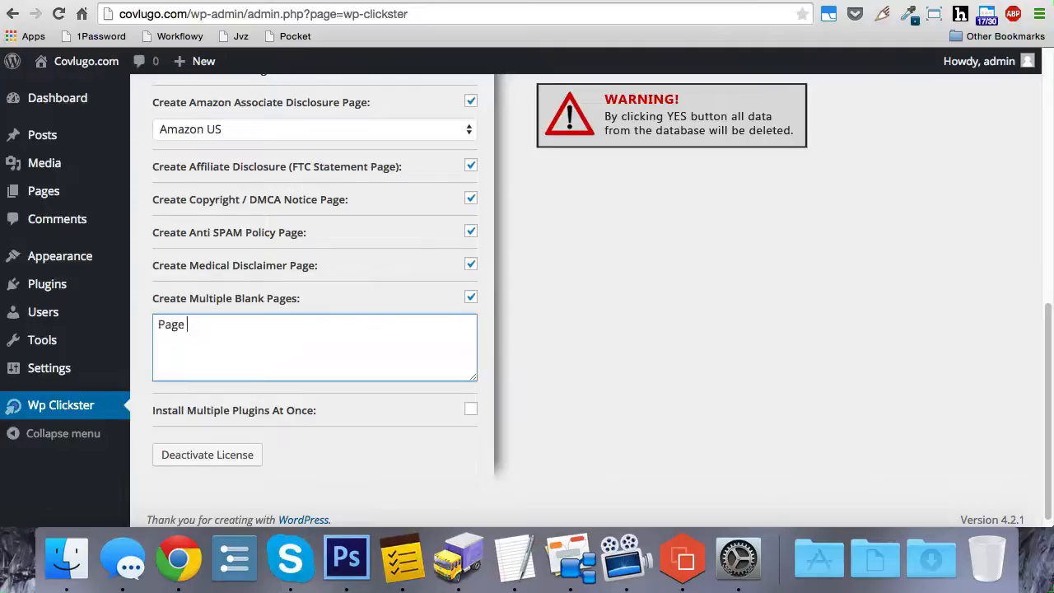
text(1, Page 2, Cool, Wordpress, Plugin)
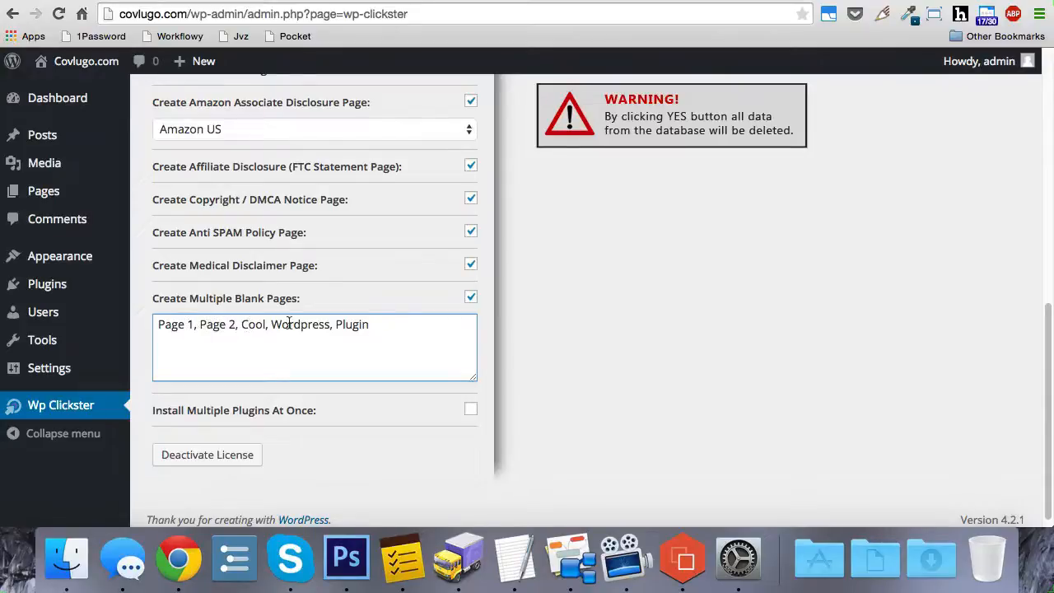
click(517, 329)
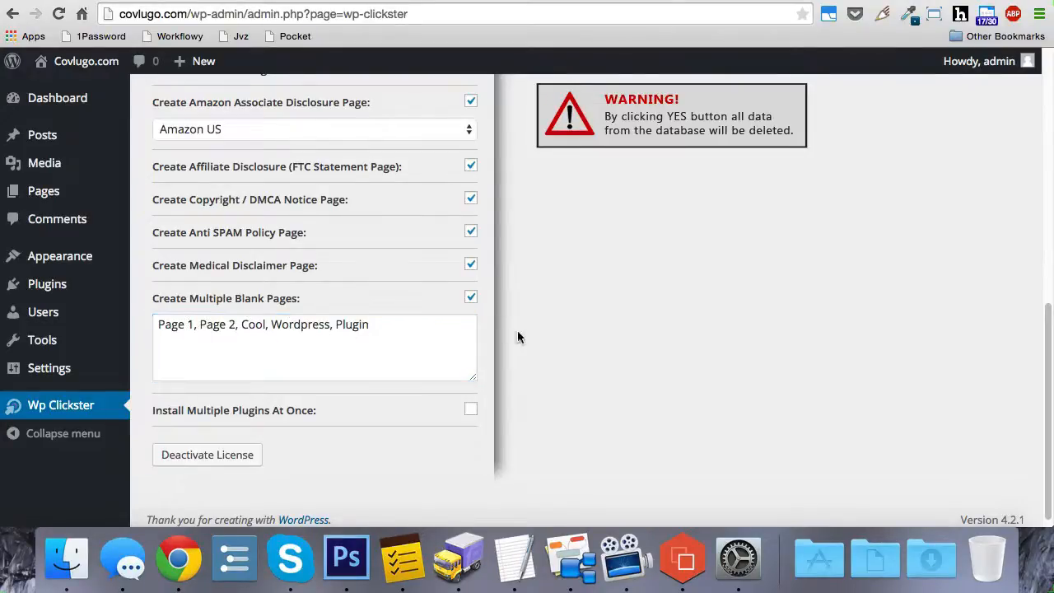
- Enable installing multiple plugins at once and copy BuddyPress's link address from the WordPress.org plugin directory
click(471, 411)
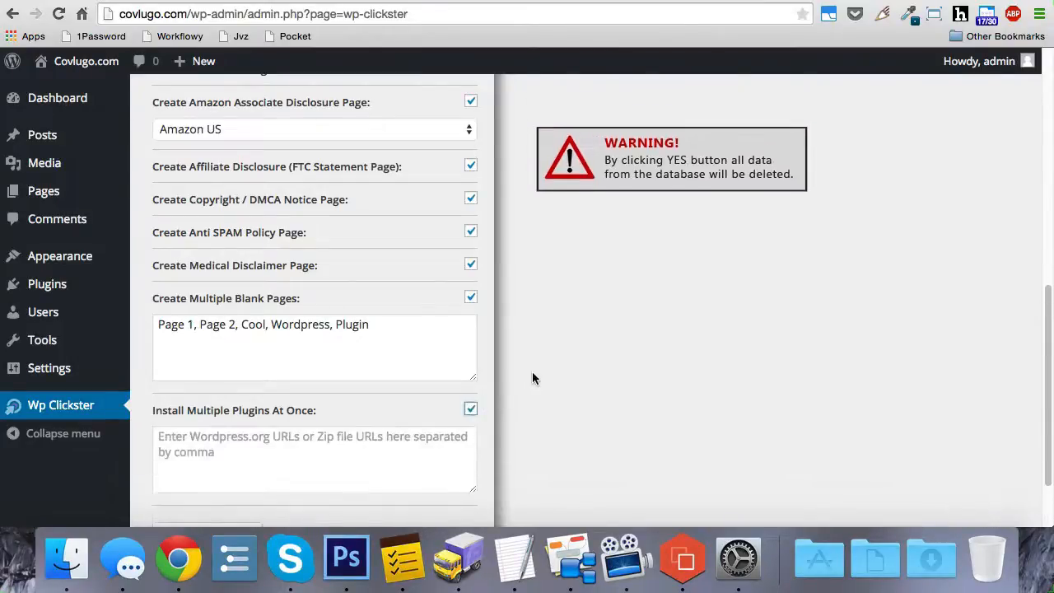
scroll(532, 371, down, 3)
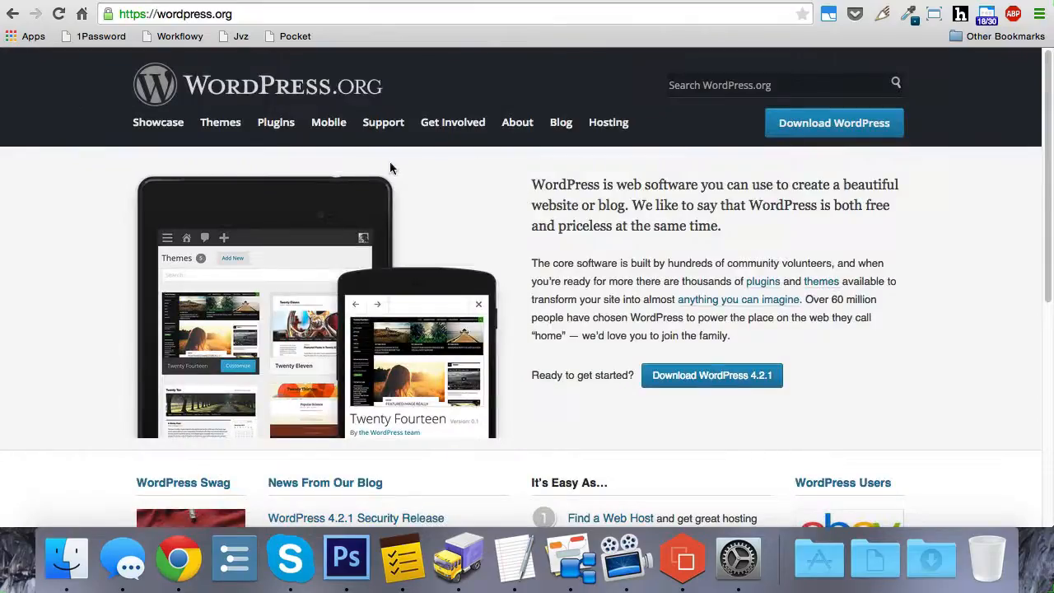
click(277, 123)
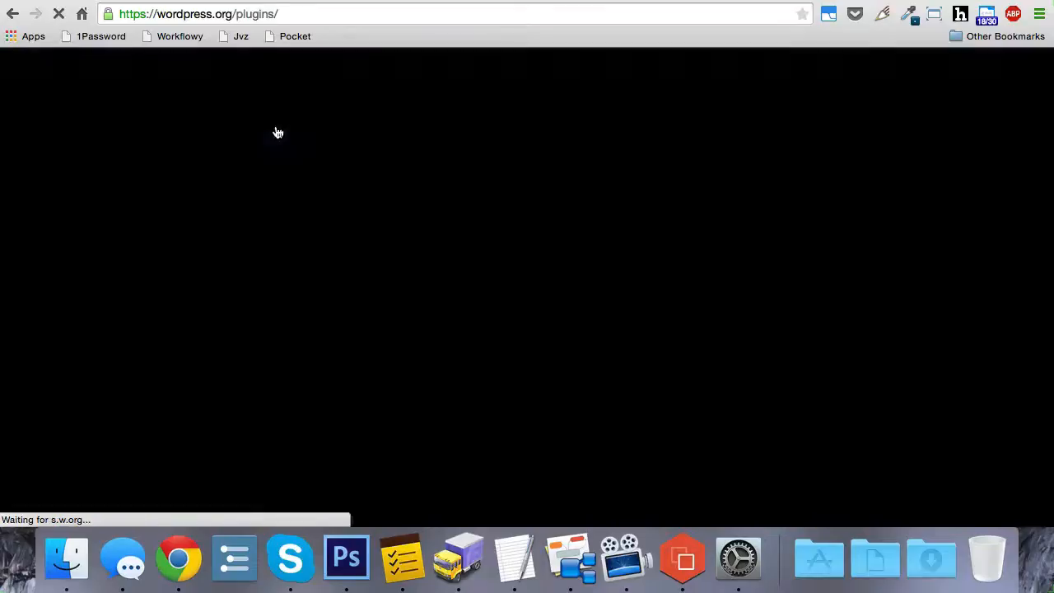
scroll(360, 179, down, 2)
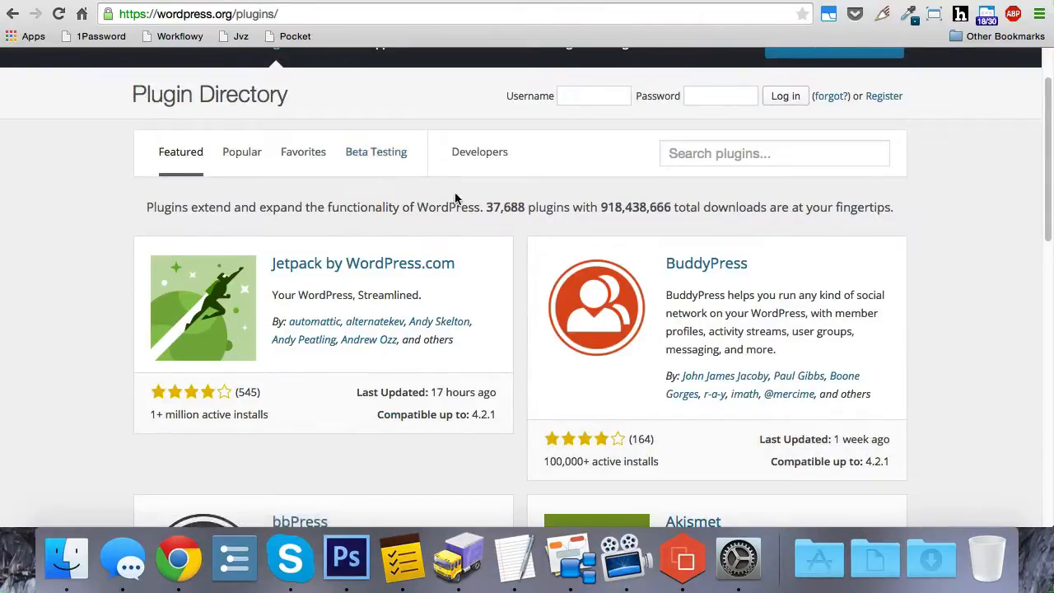
scroll(485, 198, down, 1)
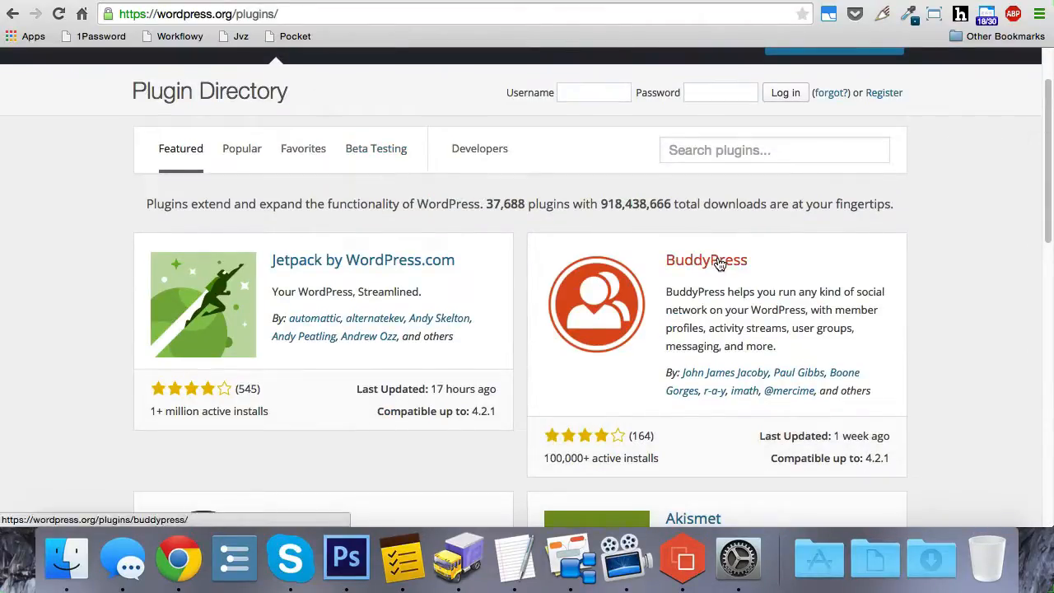
right_click(718, 262)
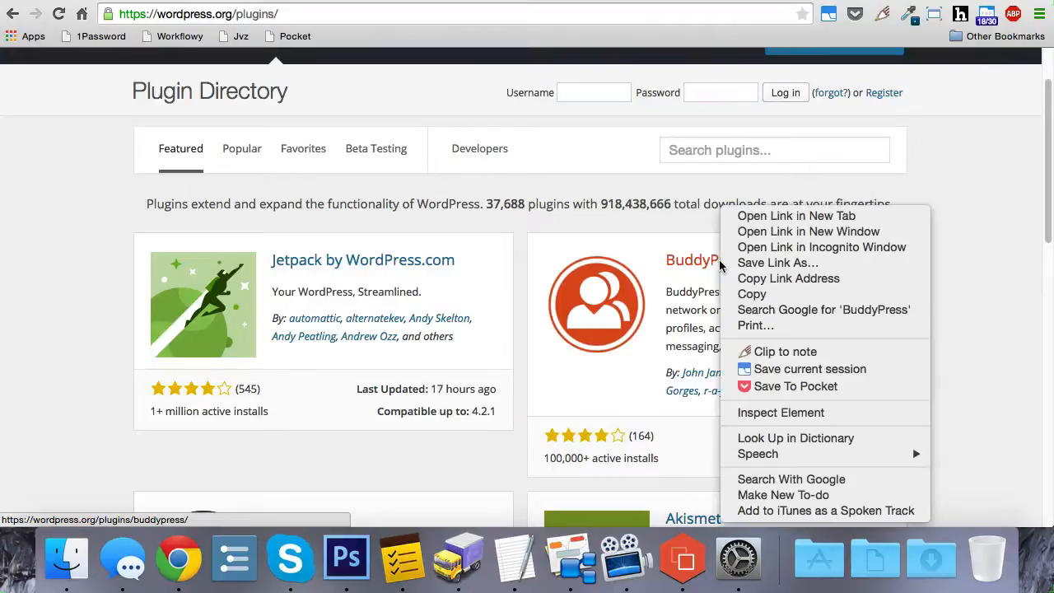
click(774, 280)
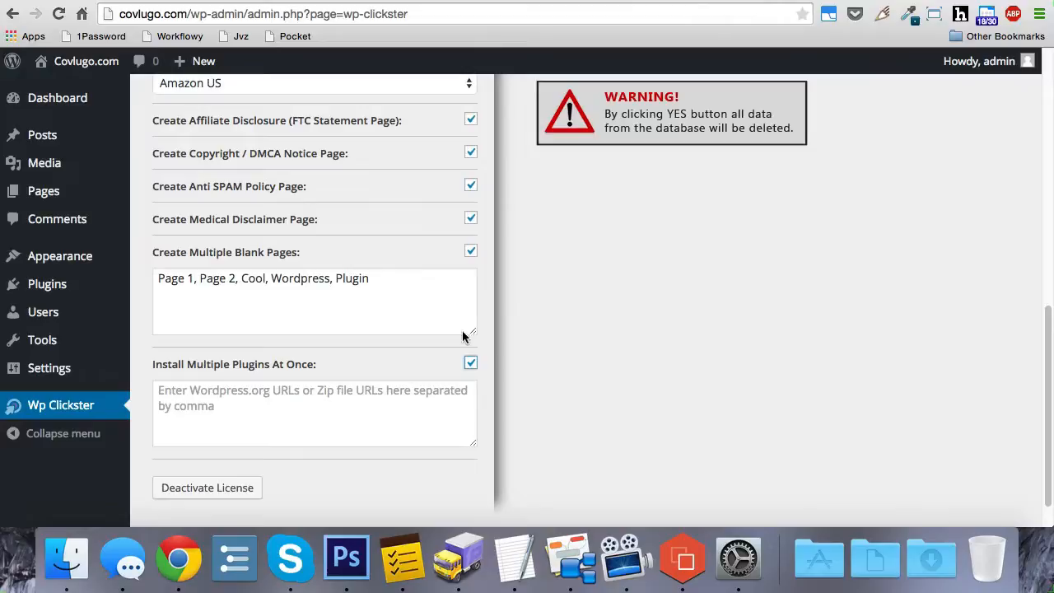
click(341, 390)
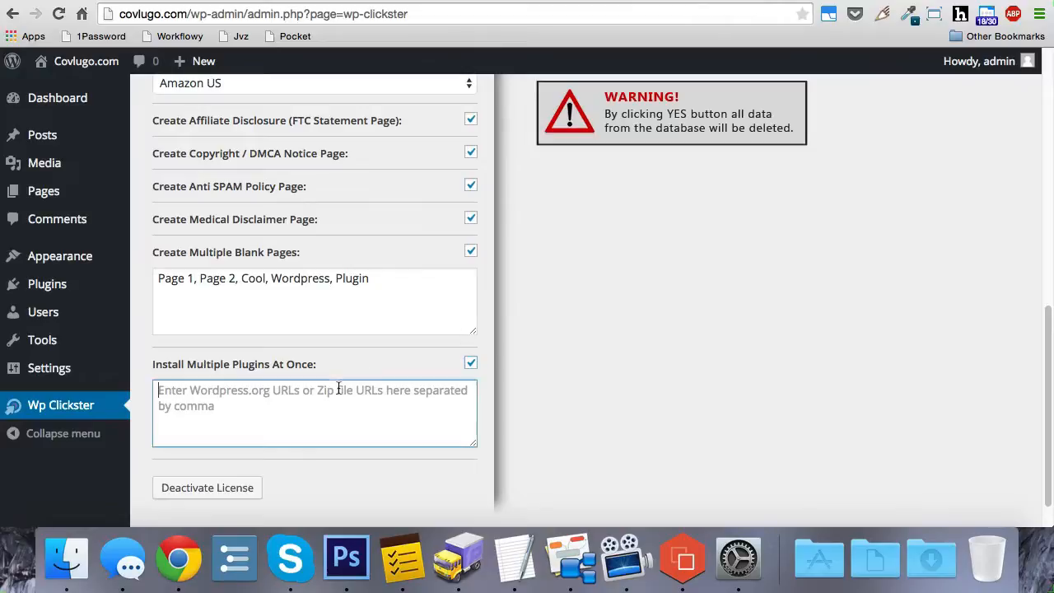
key(super+v)
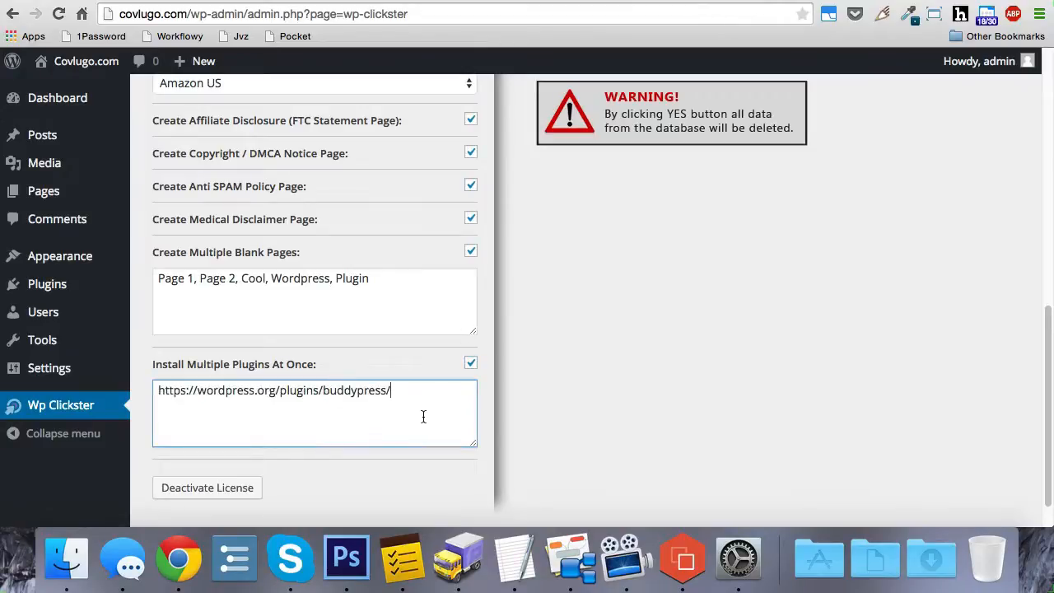
text(,)
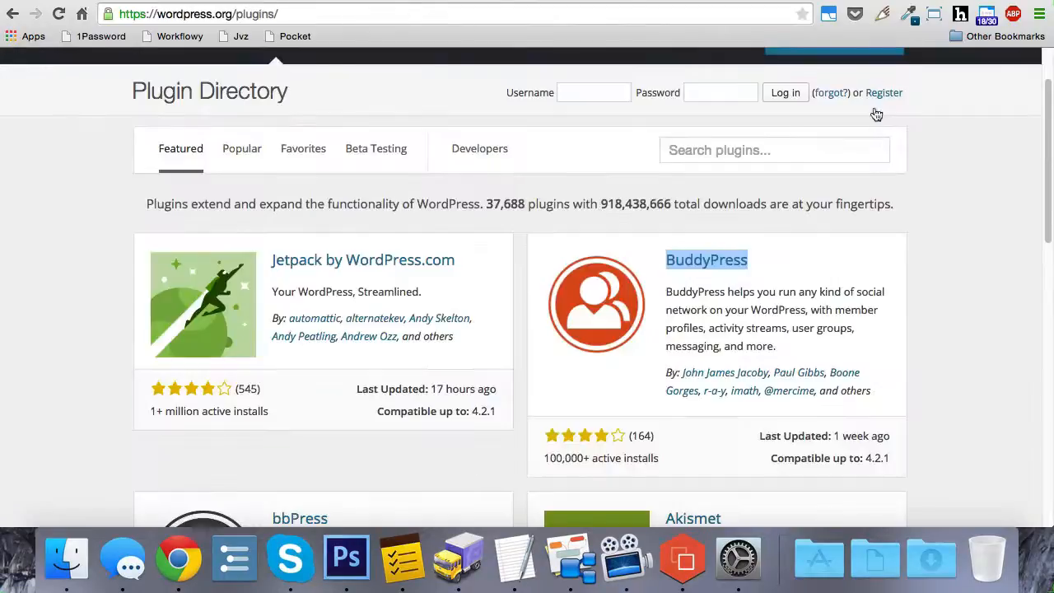
- Copy bbPress's link address from the WordPress.org plugin directory and add it to WP Clickster's list of plugins to install
scroll(876, 114, down, 2)
scroll(877, 150, down, 5)
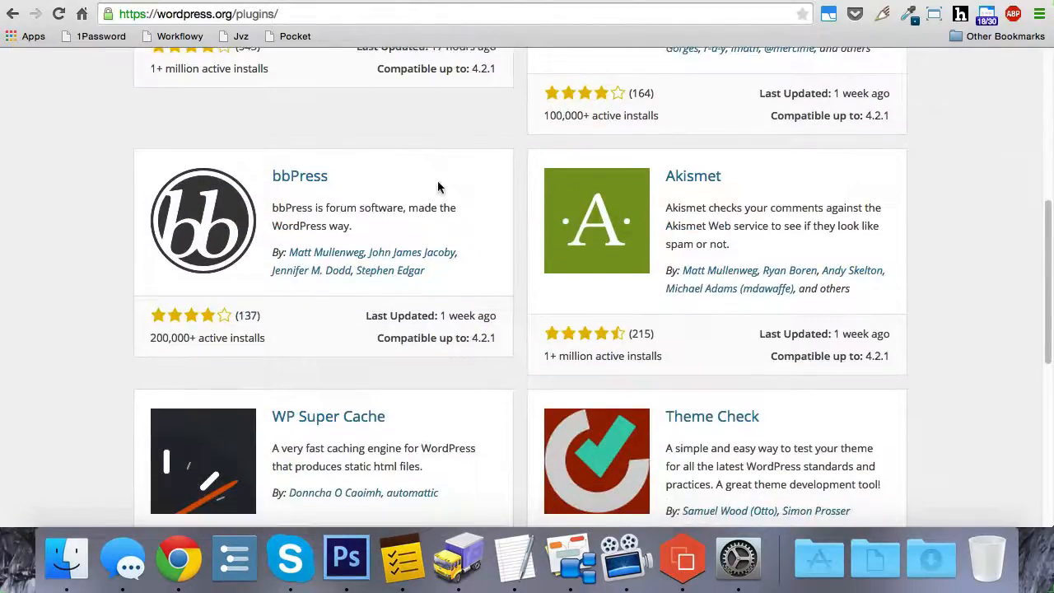
right_click(303, 179)
click(371, 249)
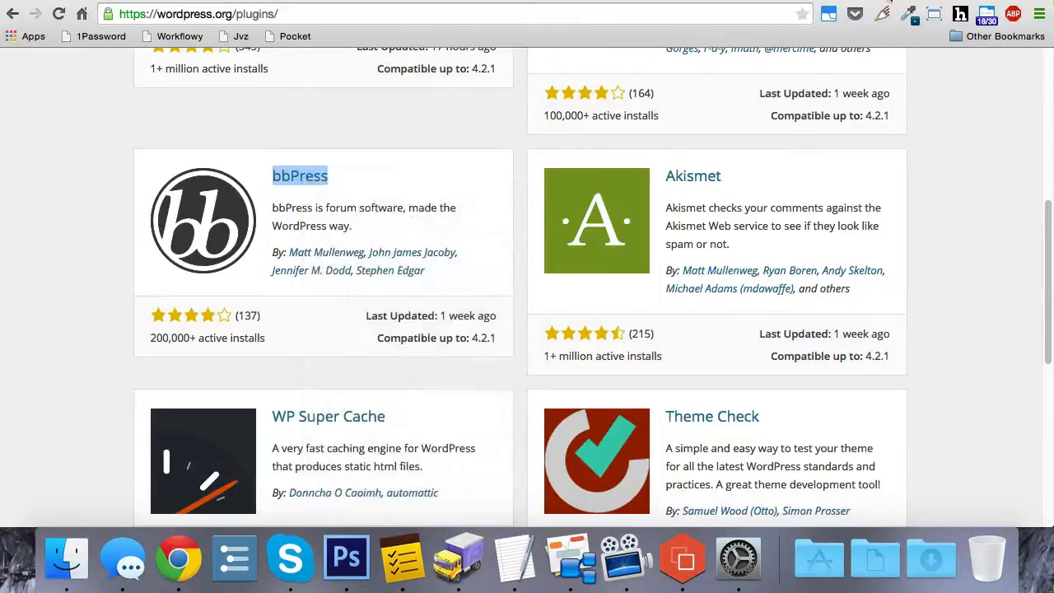
click(889, 1)
key(super+v)
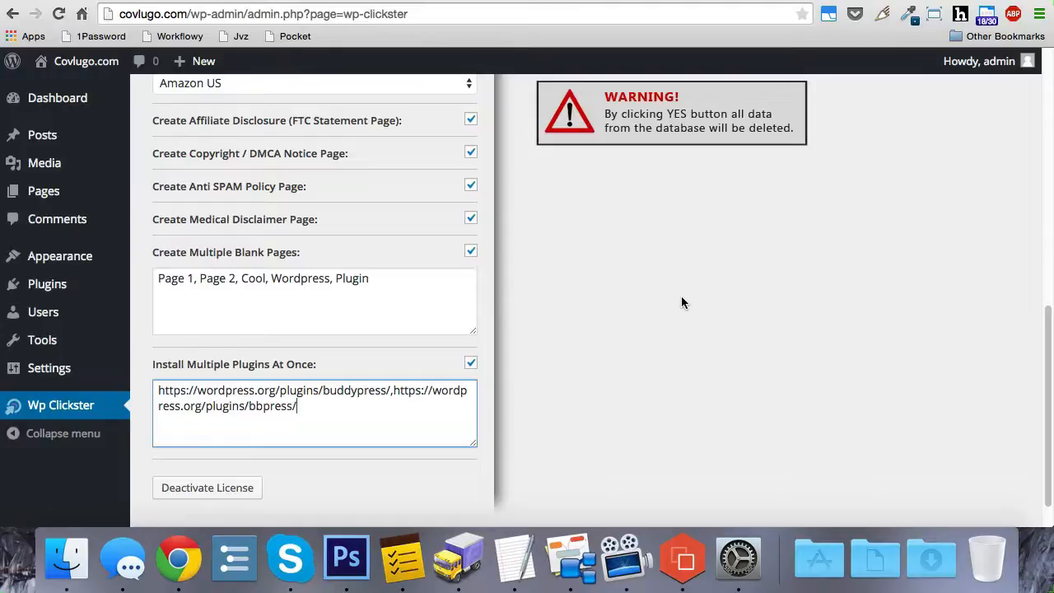
- Copy Theme Check's link address from the plugin directory and add it, comma-separated, to WP Clickster's list of plugins to install
click(940, 2)
scroll(853, 147, down, 3)
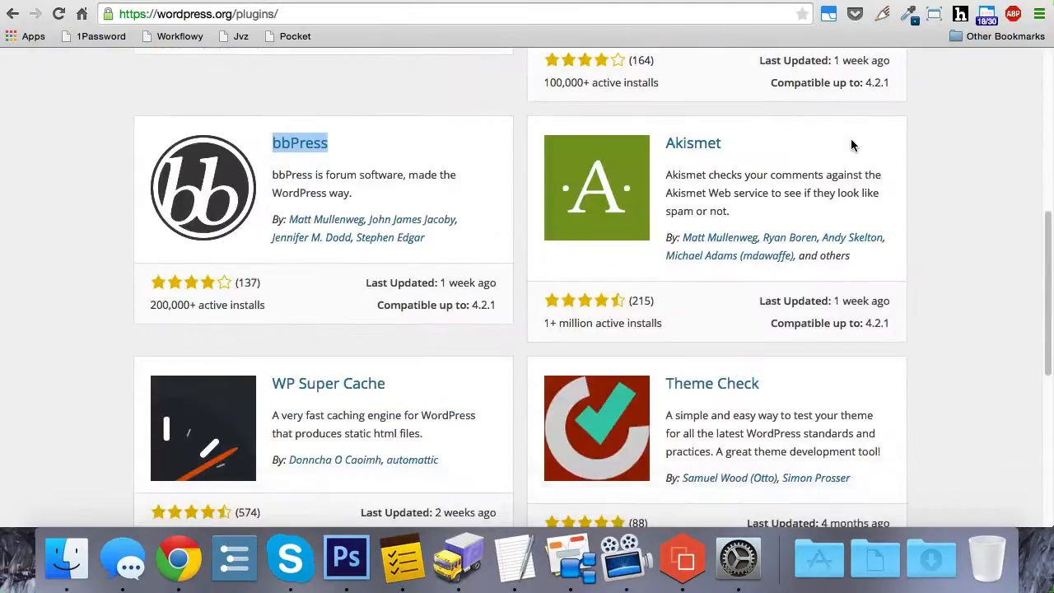
scroll(869, 147, down, 2)
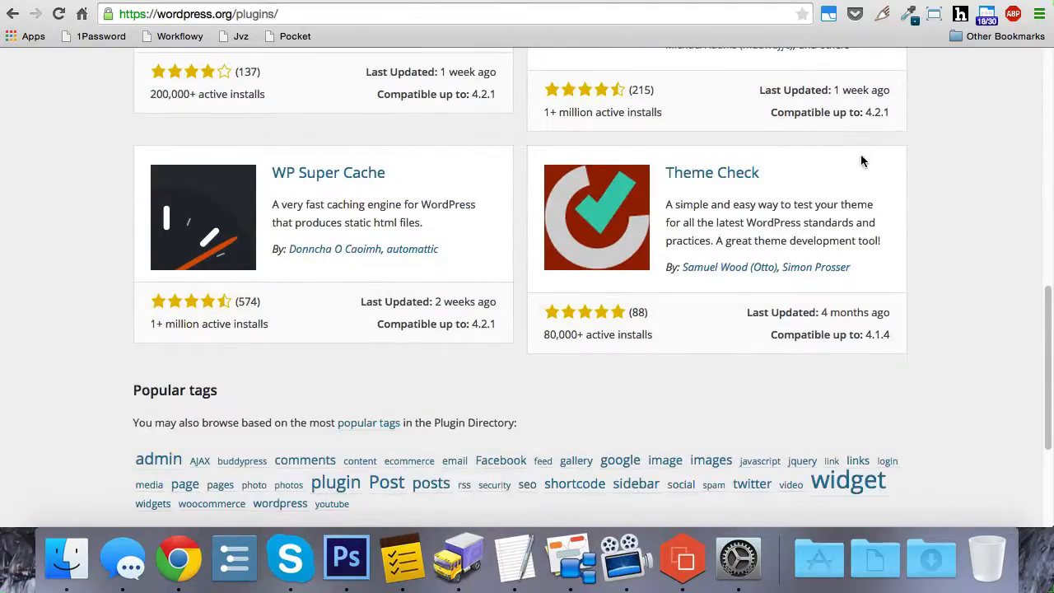
right_click(711, 175)
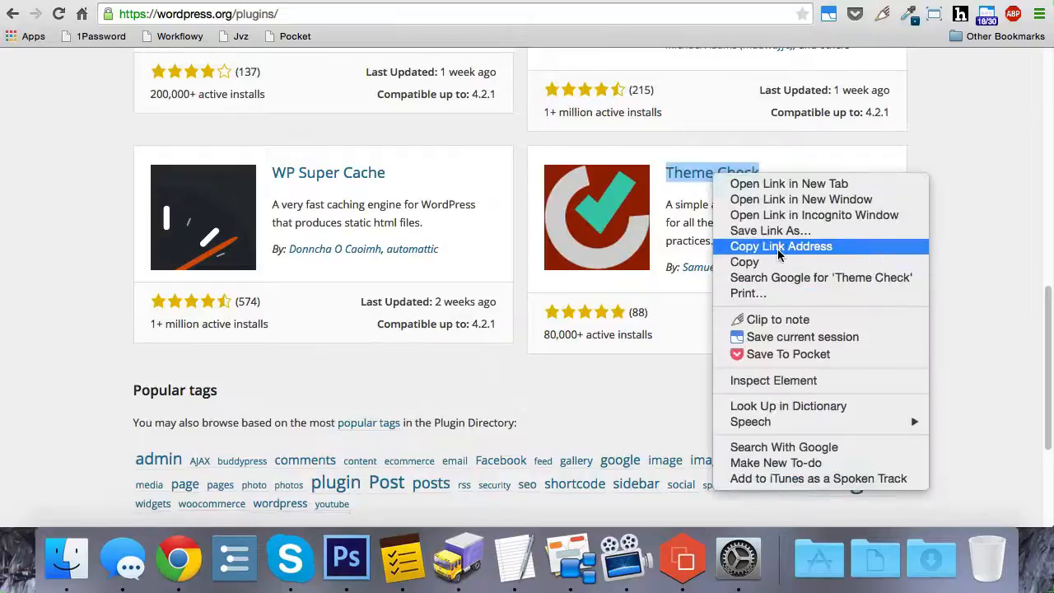
click(778, 248)
click(897, 3)
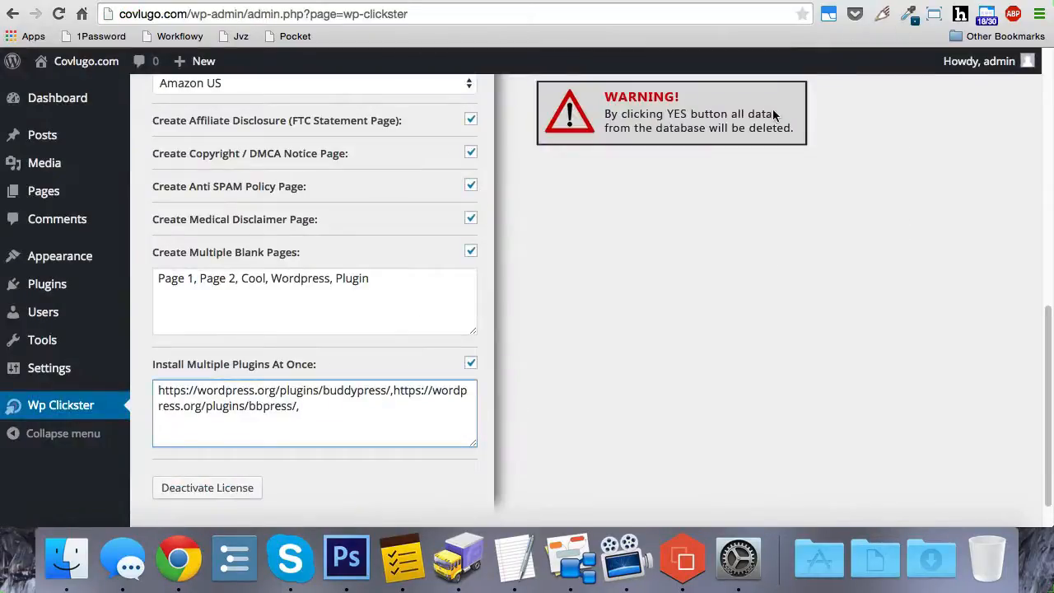
key(super+v)
- Copy WP Super Cache's link address from the plugin directory and add it, comma-separated, to WP Clickster's list of plugins to install
click(939, 3)
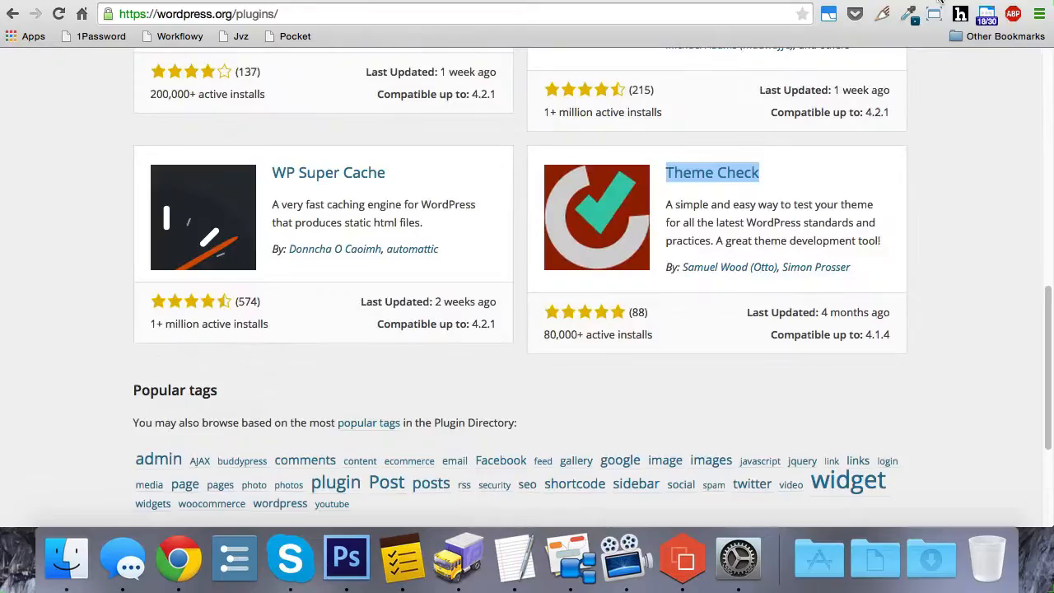
right_click(357, 178)
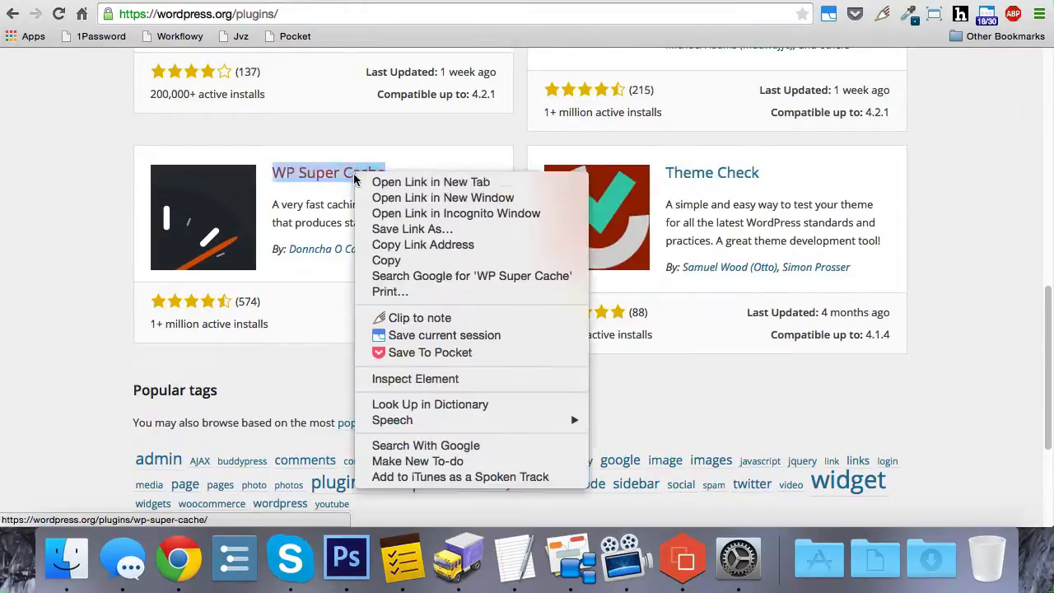
click(421, 244)
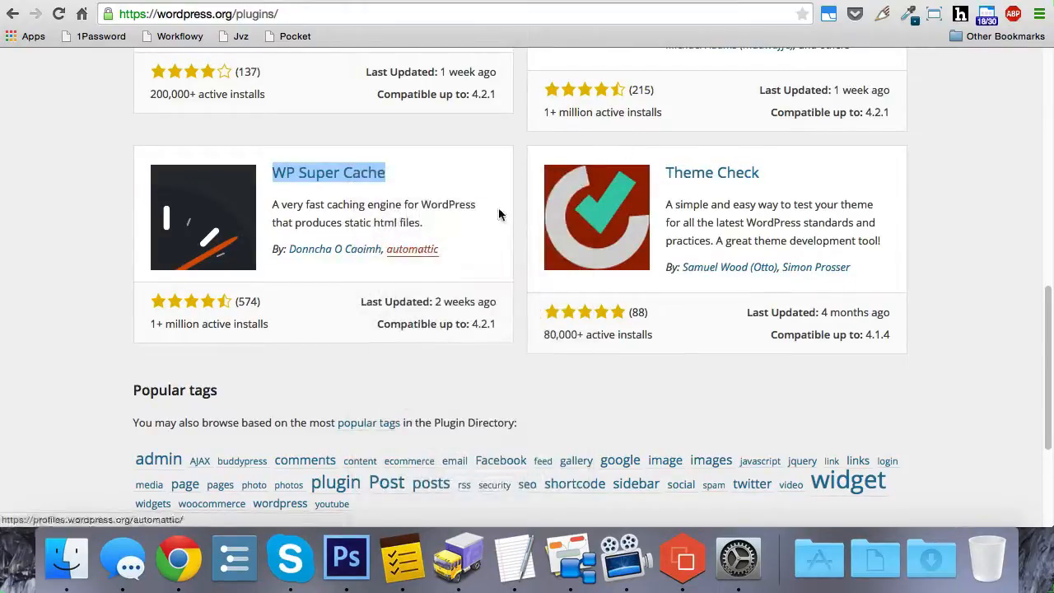
click(926, 5)
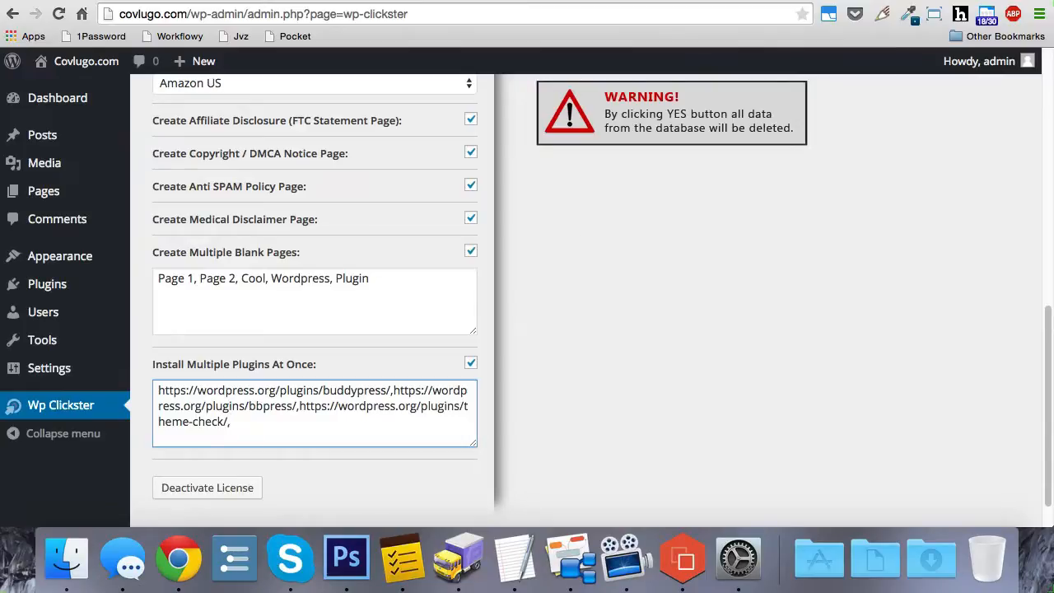
key(super+v)
- Review the plugin addresses and the selected deletion, permalink, notification, category and page options in WP Clickster
scroll(608, 244, down, 1)
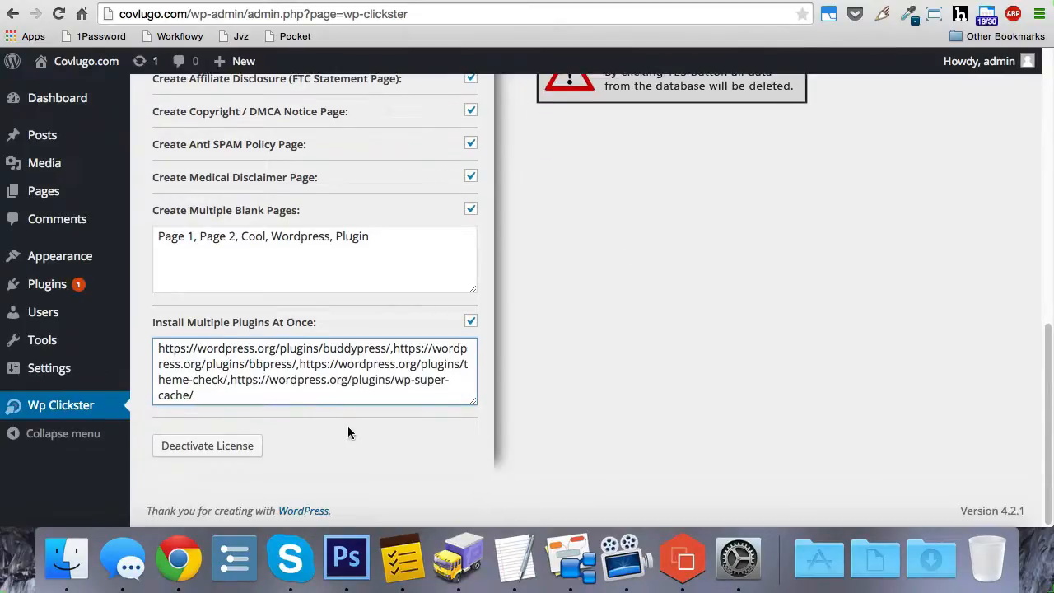
drag(194, 395, 151, 347)
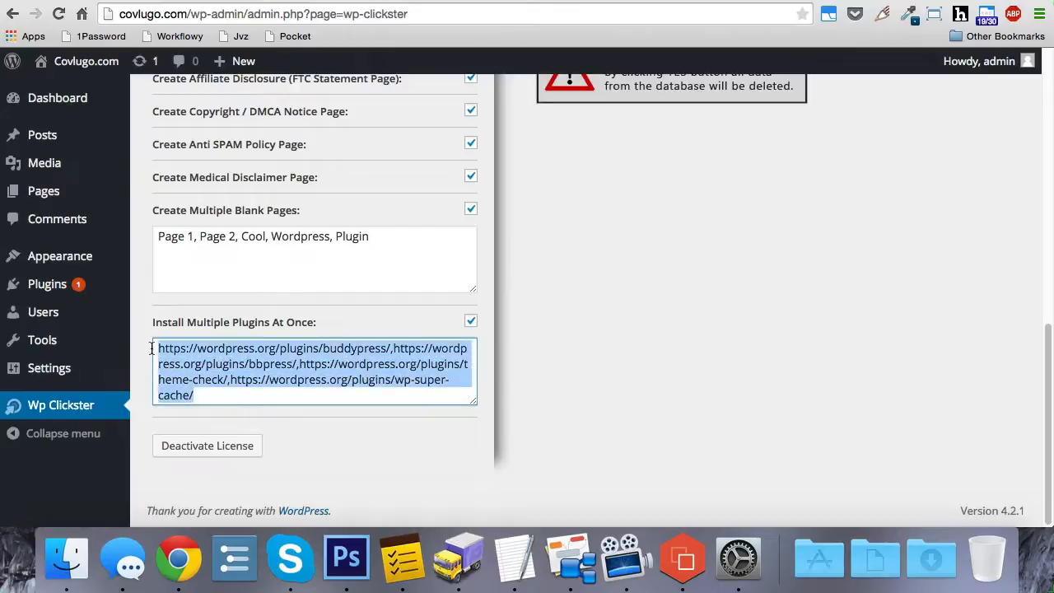
click(246, 394)
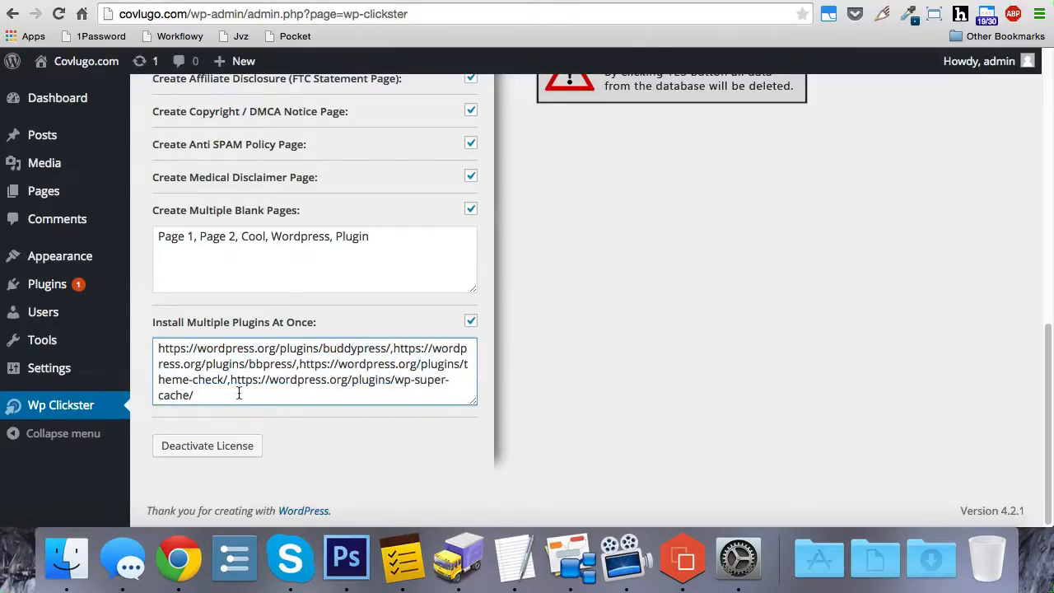
drag(239, 394, 233, 384)
click(262, 395)
scroll(861, 263, up, 5)
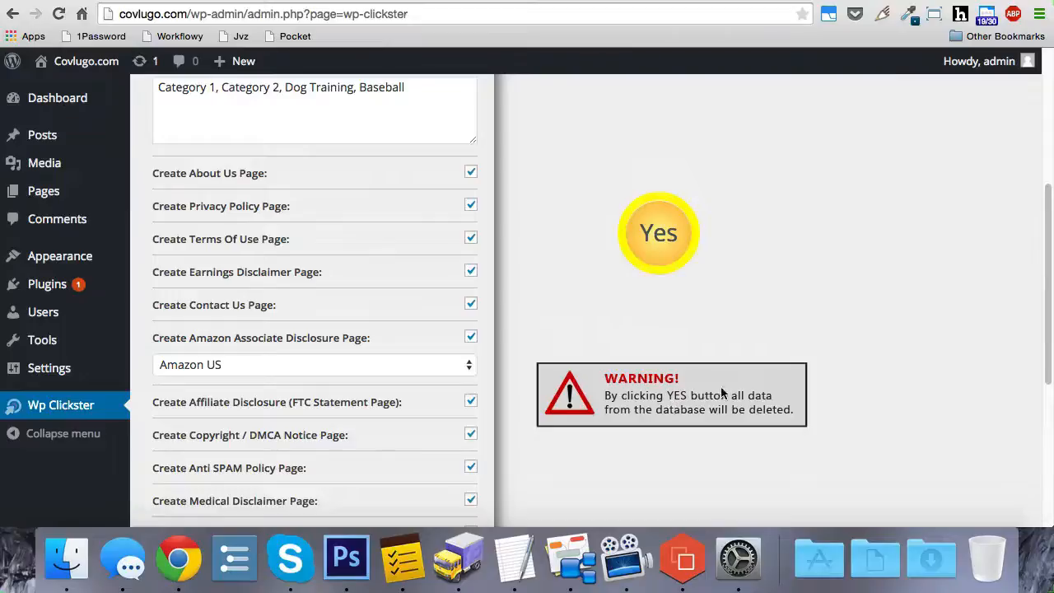
scroll(799, 363, up, 5)
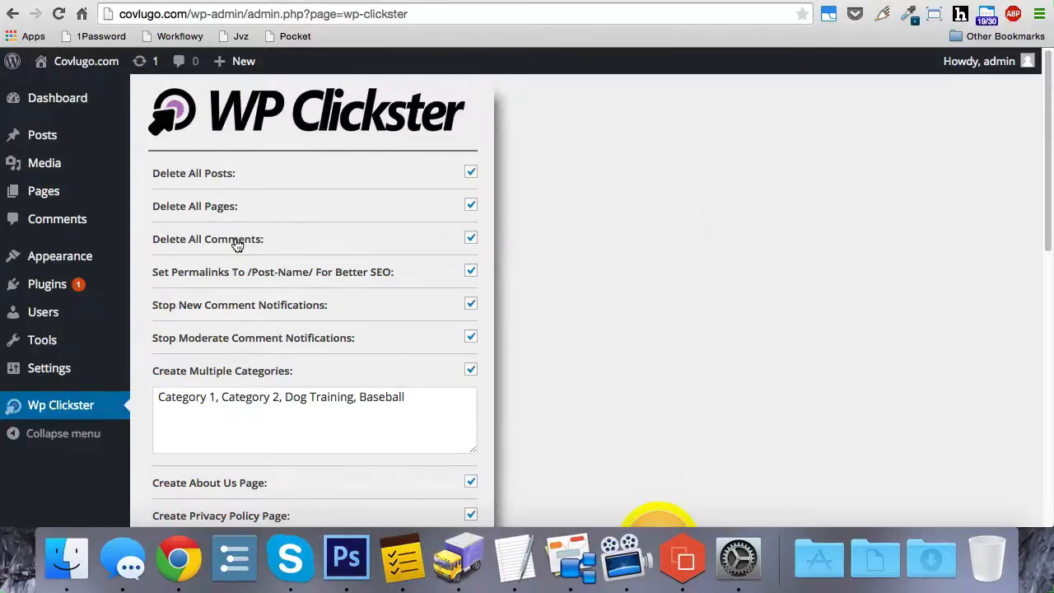
scroll(553, 230, down, 5)
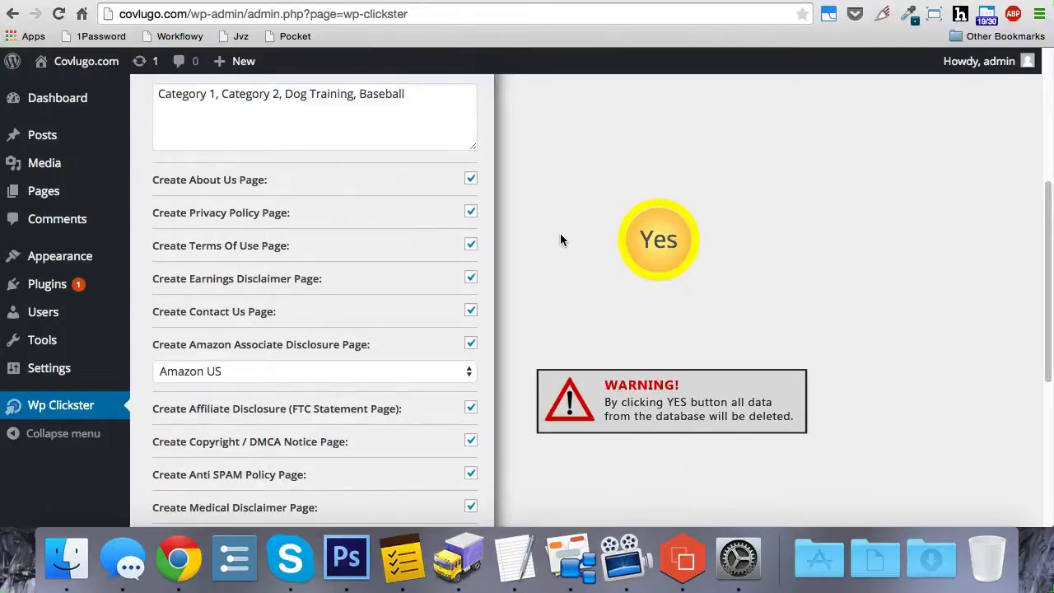
scroll(559, 238, up, 5)
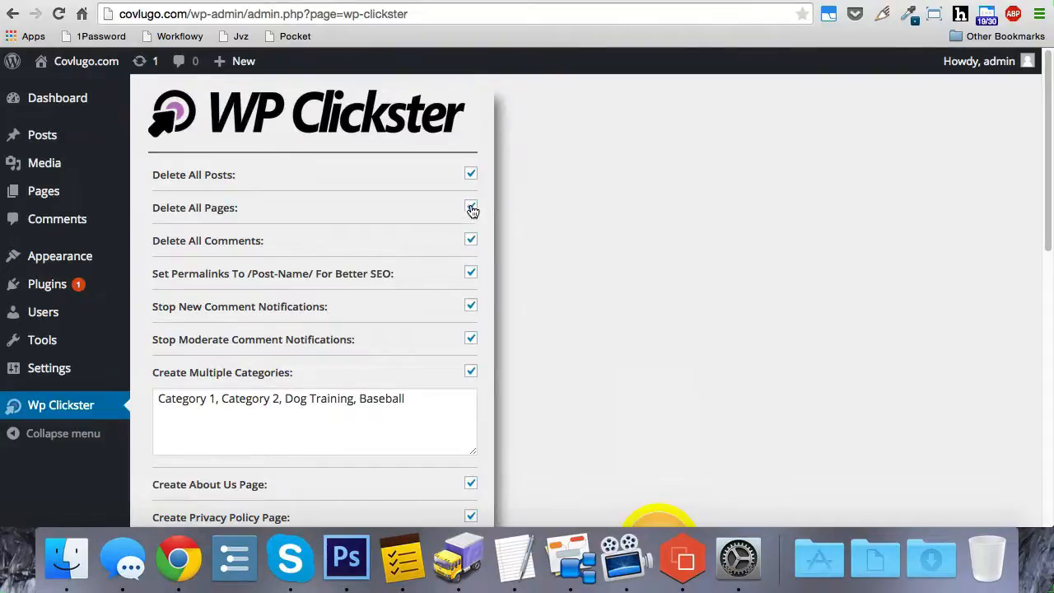
scroll(555, 233, down, 1)
scroll(556, 233, down, 2)
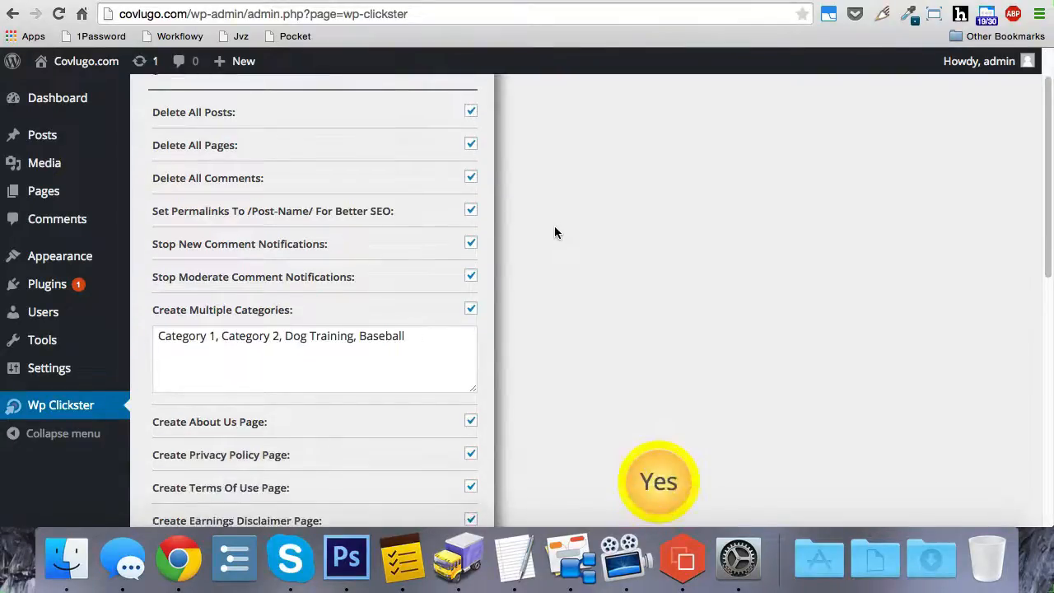
scroll(321, 247, down, 1)
scroll(350, 247, down, 4)
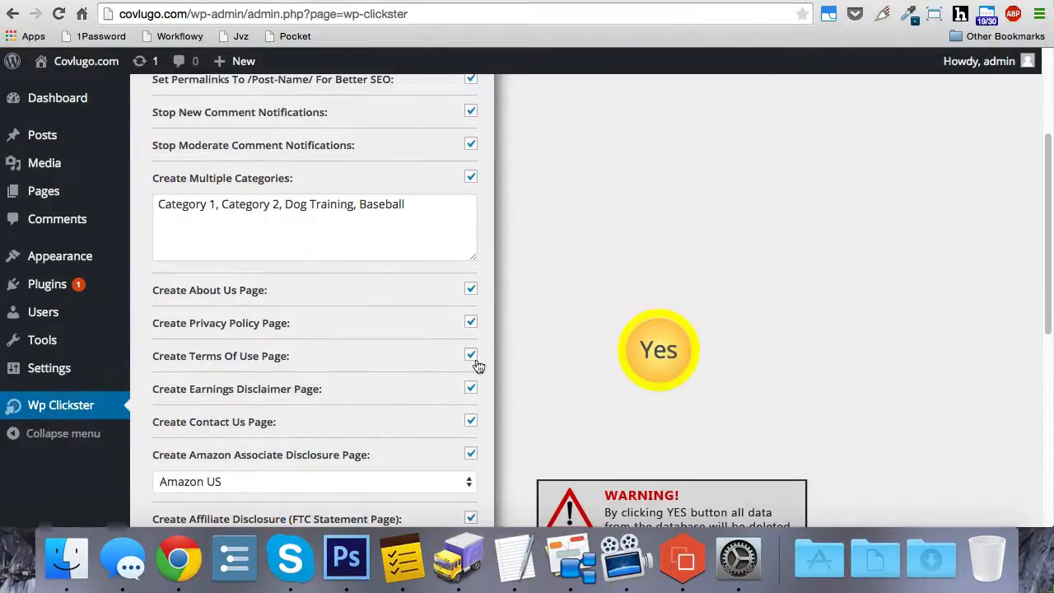
scroll(526, 329, down, 1)
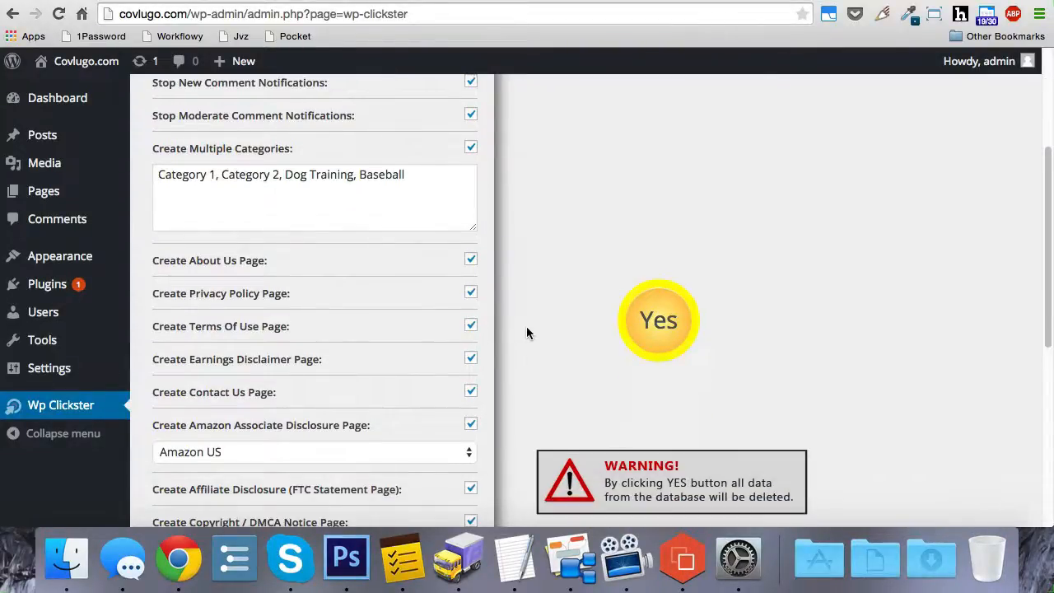
scroll(531, 313, up, 5)
scroll(534, 312, up, 1)
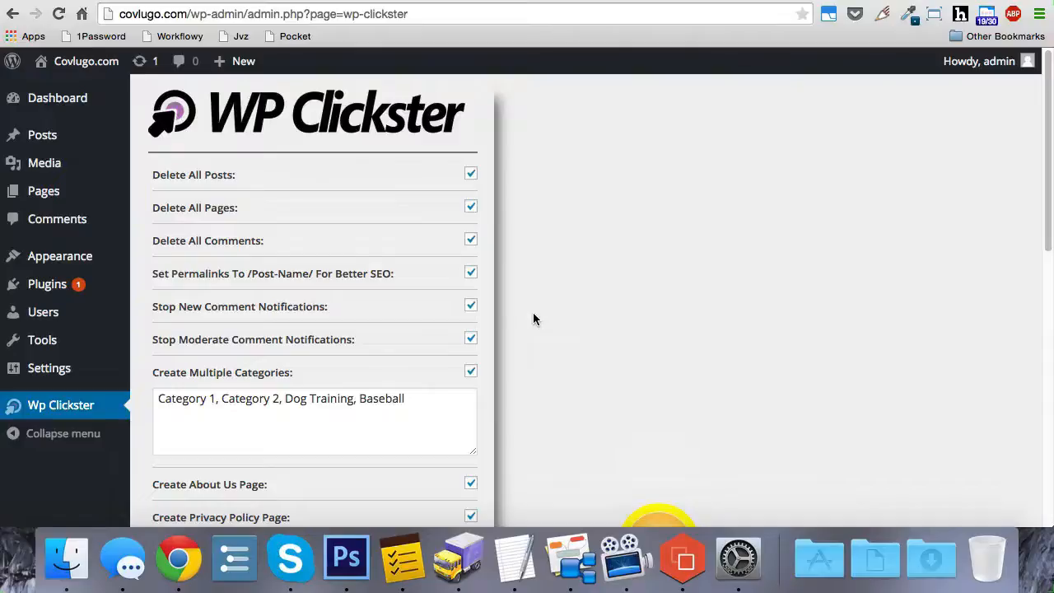
- Run the WP Clickster setup with all the selected options
scroll(536, 317, down, 5)
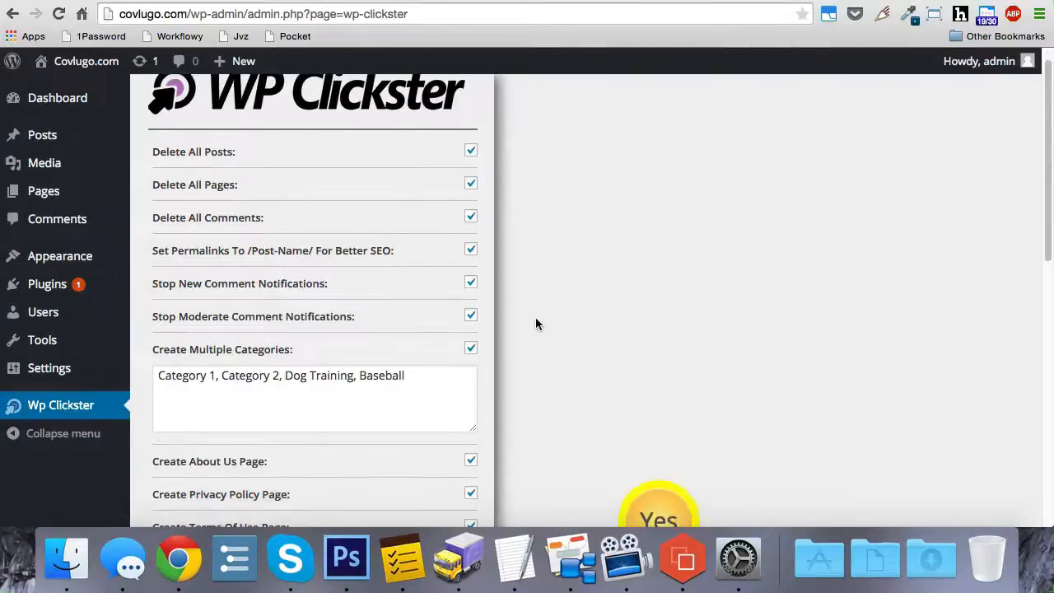
scroll(625, 354, down, 3)
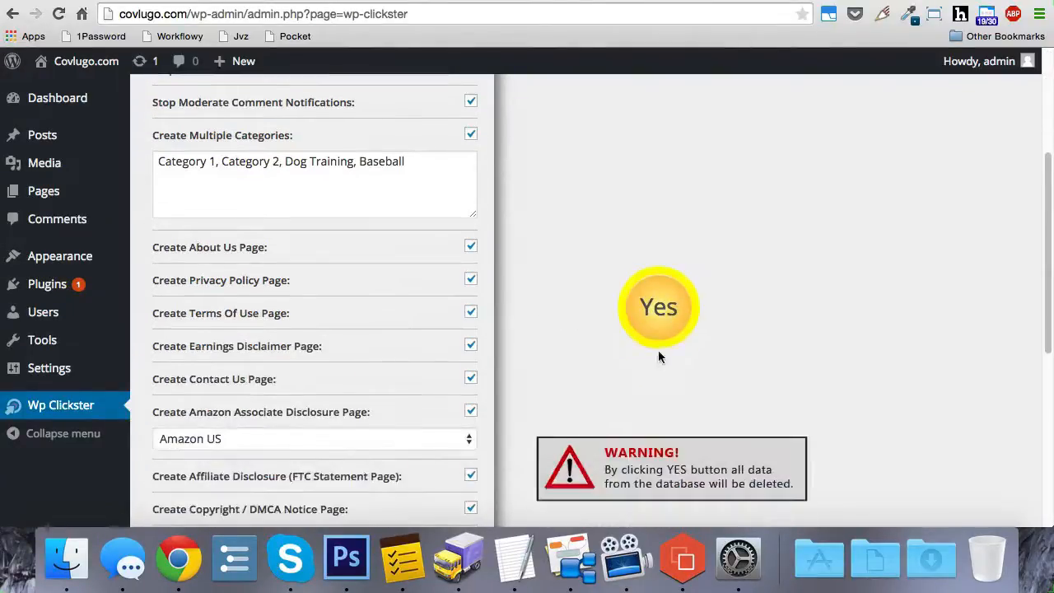
click(663, 311)
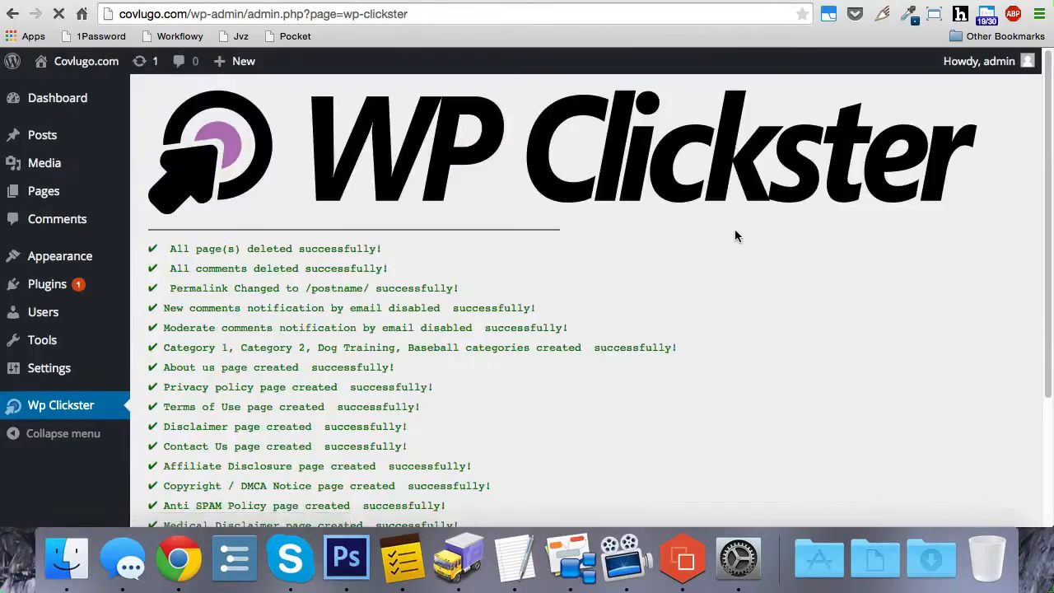
- Examine the setup log for deleted content, created pages and plugin installations, and the list of pages offered for the footer
scroll(735, 236, down, 2)
scroll(736, 237, down, 2)
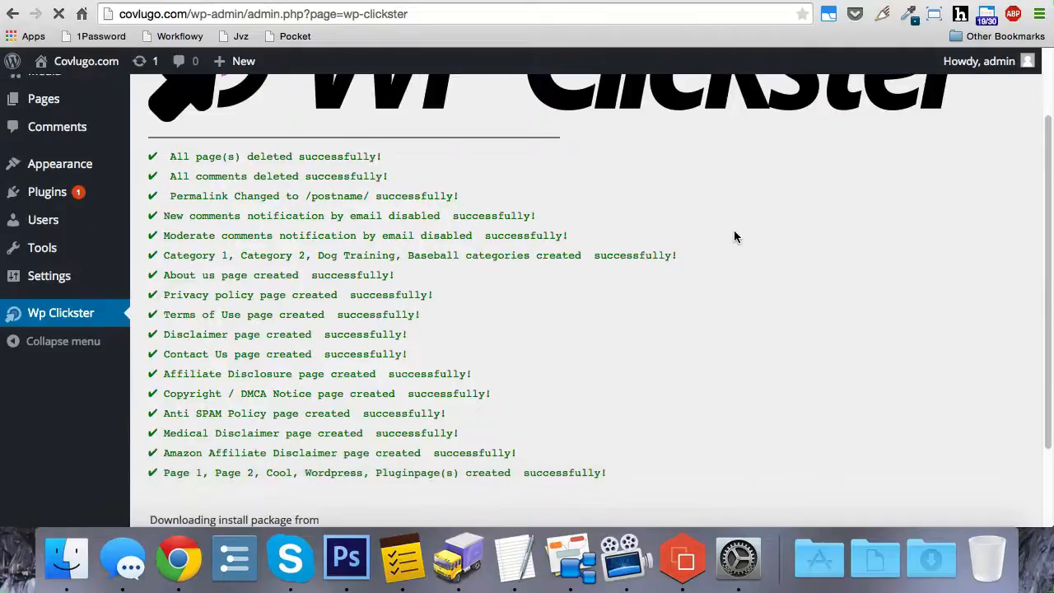
drag(168, 160, 639, 483)
click(653, 477)
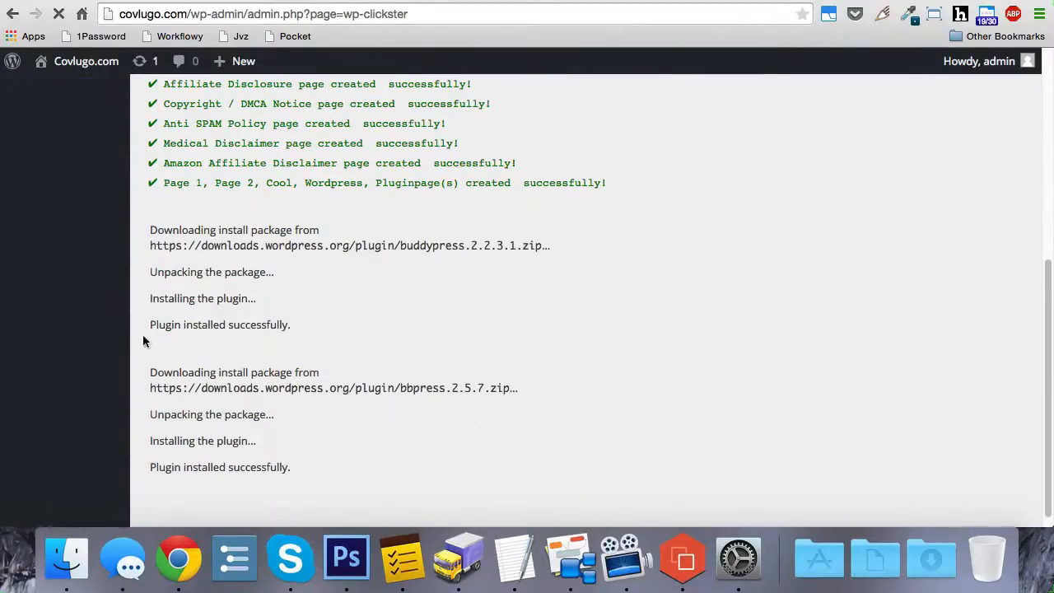
drag(158, 324, 293, 325)
click(384, 413)
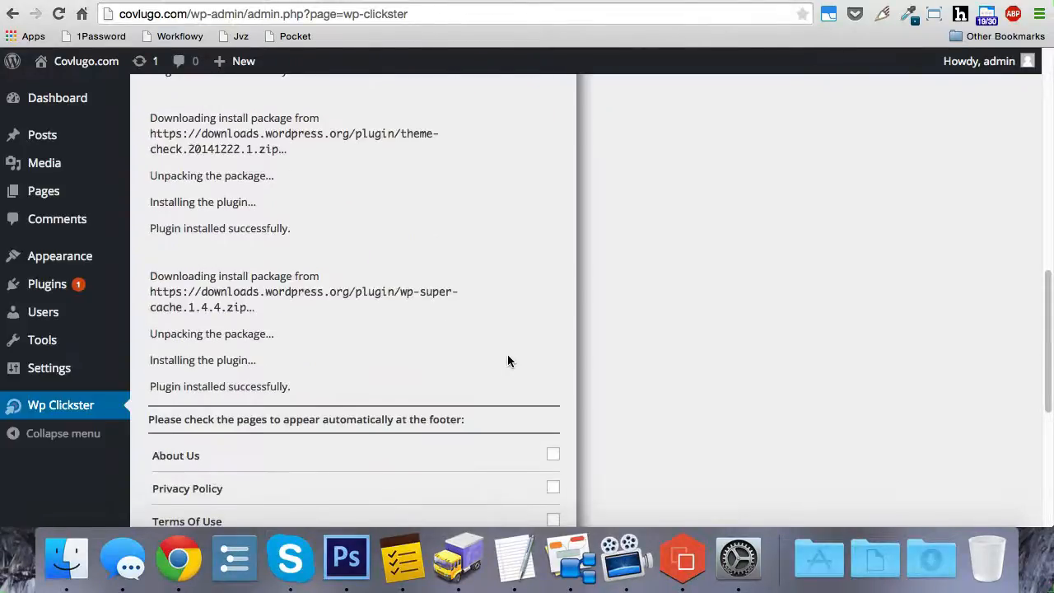
scroll(511, 353, down, 2)
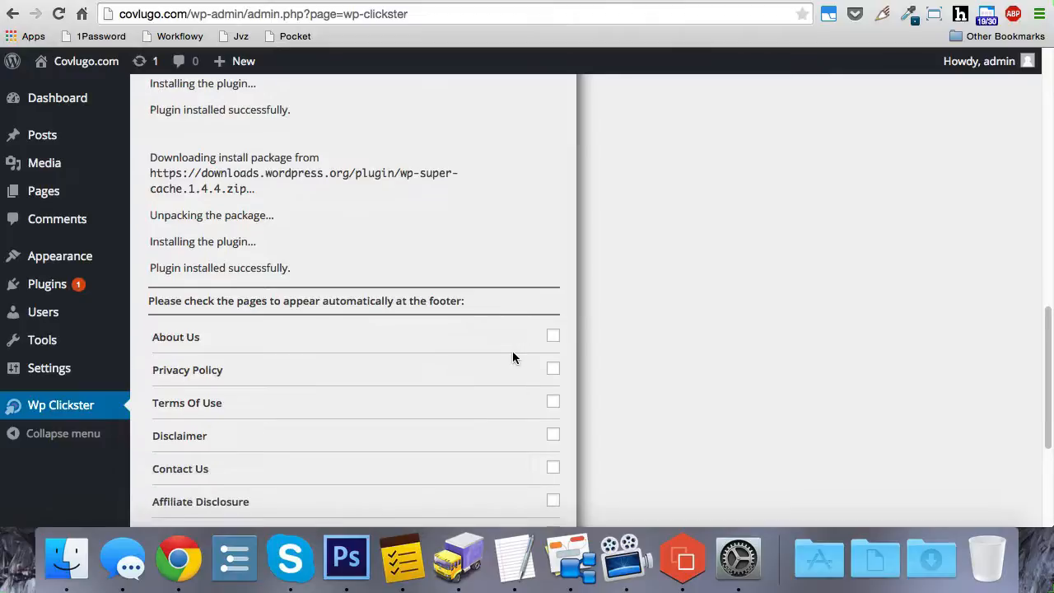
scroll(475, 362, down, 2)
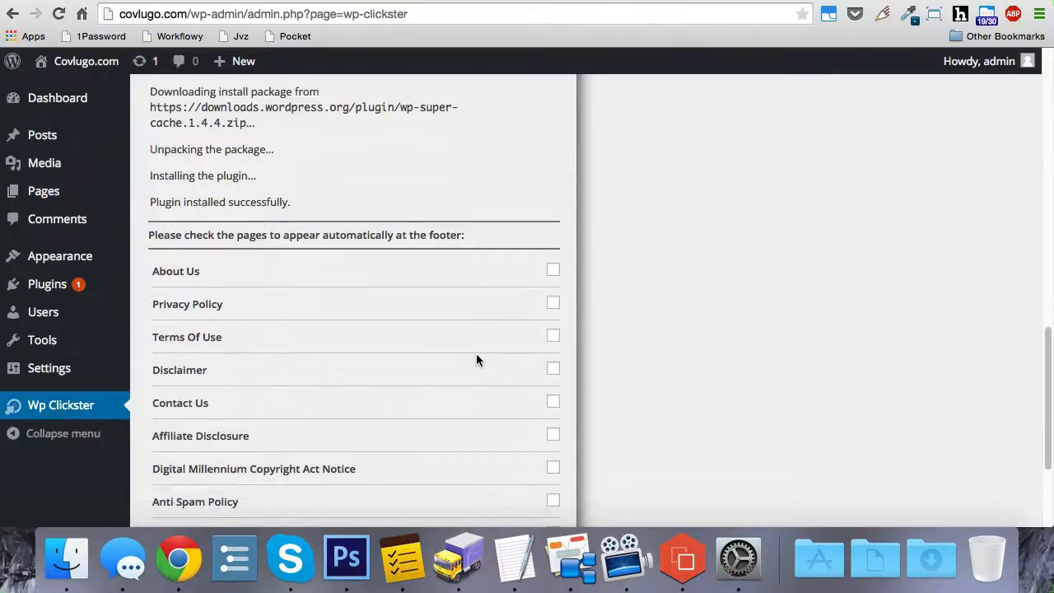
scroll(474, 360, up, 8)
scroll(445, 359, up, 5)
- Open the site's installed plugins and check the entries for bbPress, BuddyPress, Theme Check and WP Super Cache
click(54, 286)
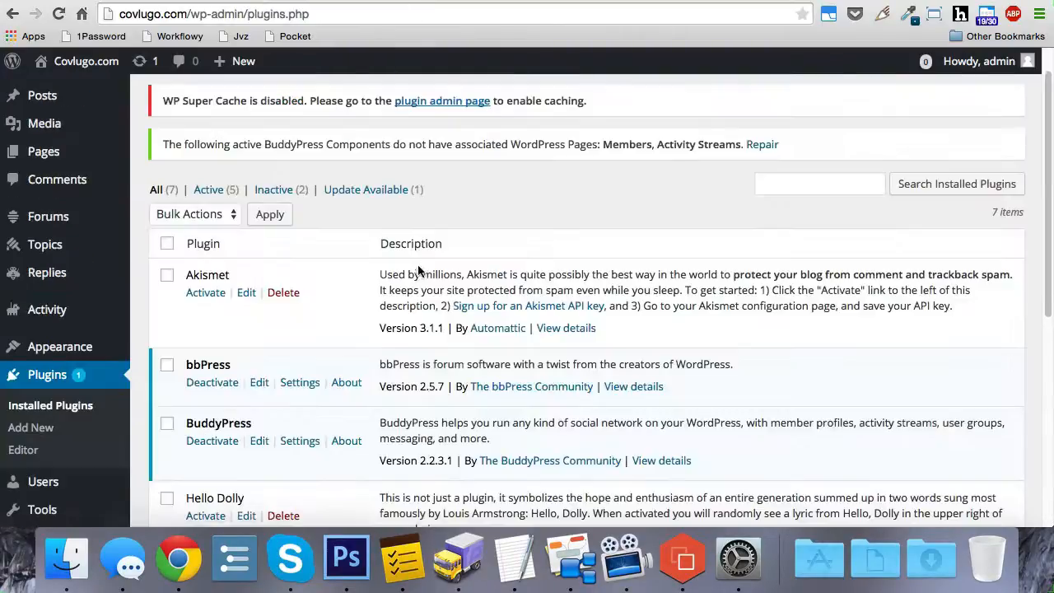
scroll(350, 294, down, 2)
scroll(247, 346, down, 4)
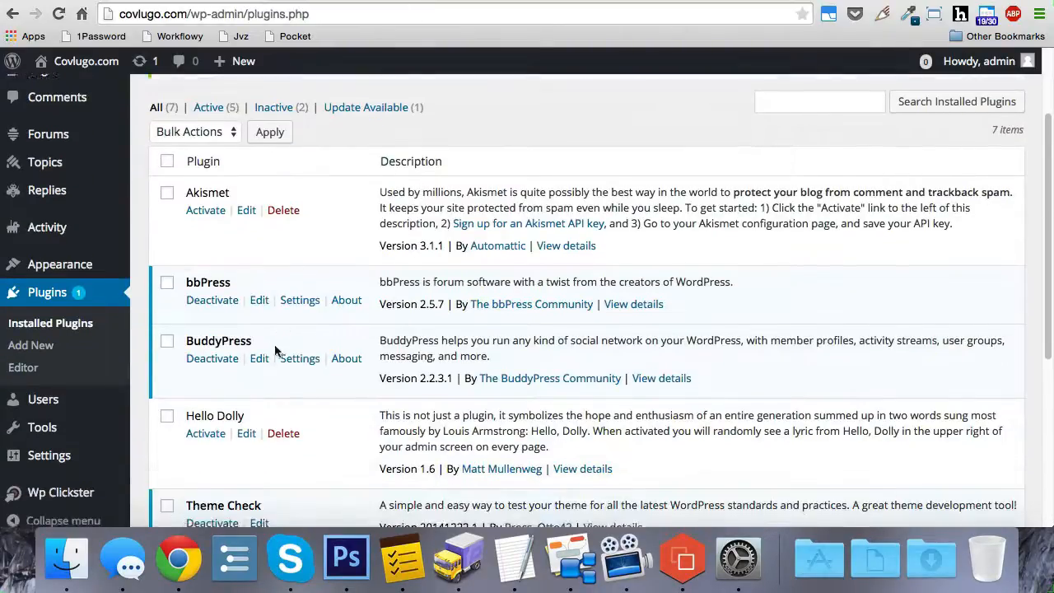
scroll(272, 398, down, 4)
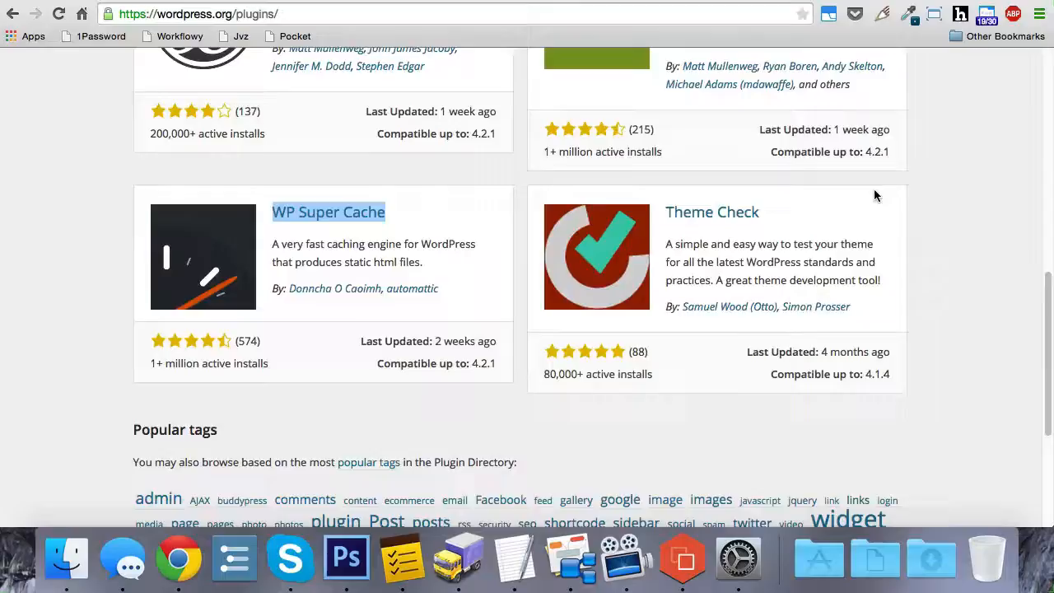
- Compare the installed plugins with the featured entries in the WordPress.org plugin directory
scroll(874, 188, up, 10)
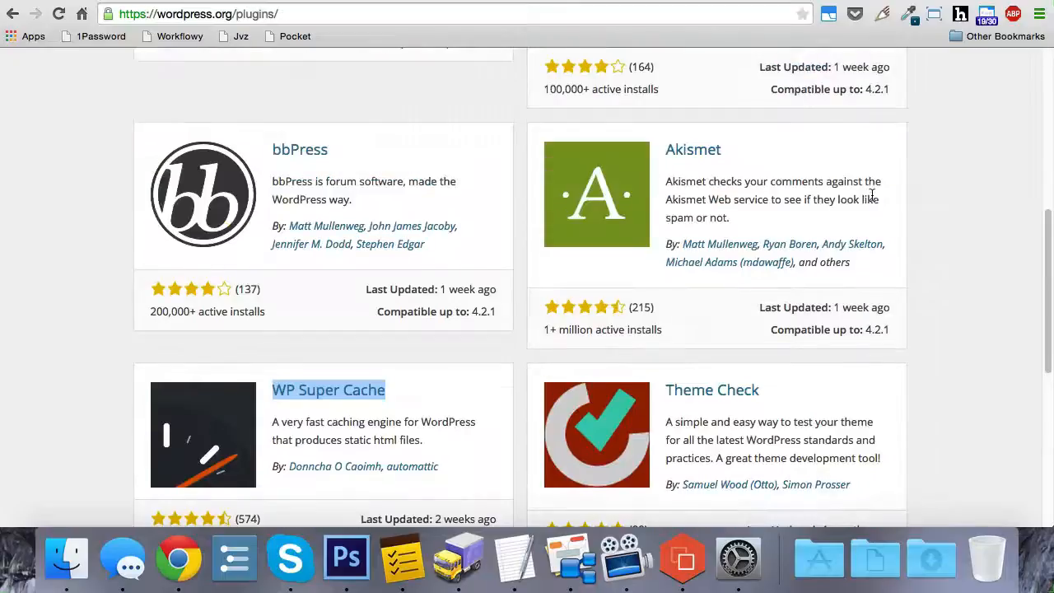
scroll(871, 200, up, 2)
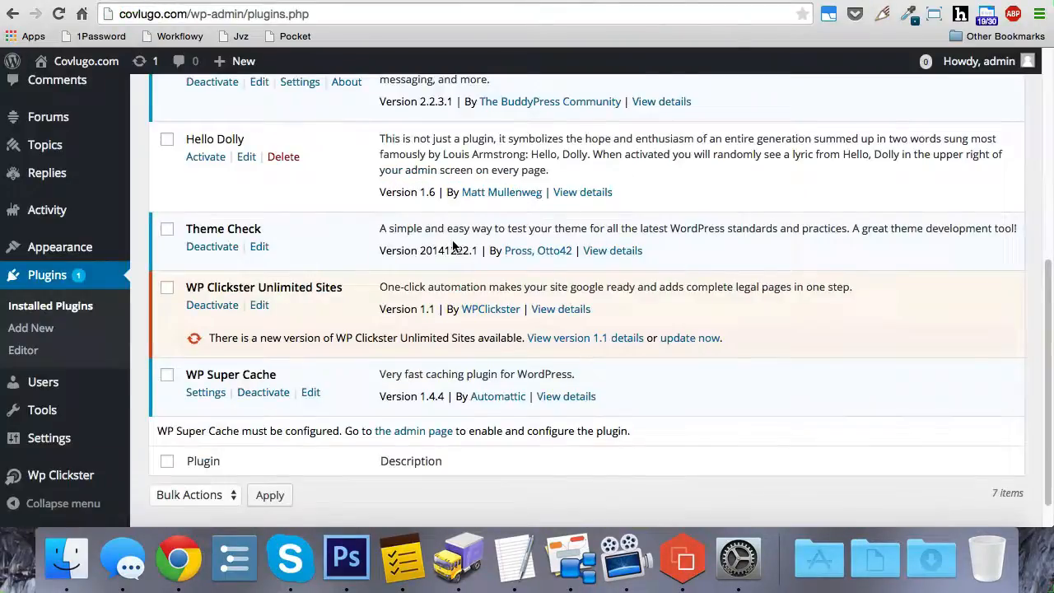
scroll(453, 245, down, 1)
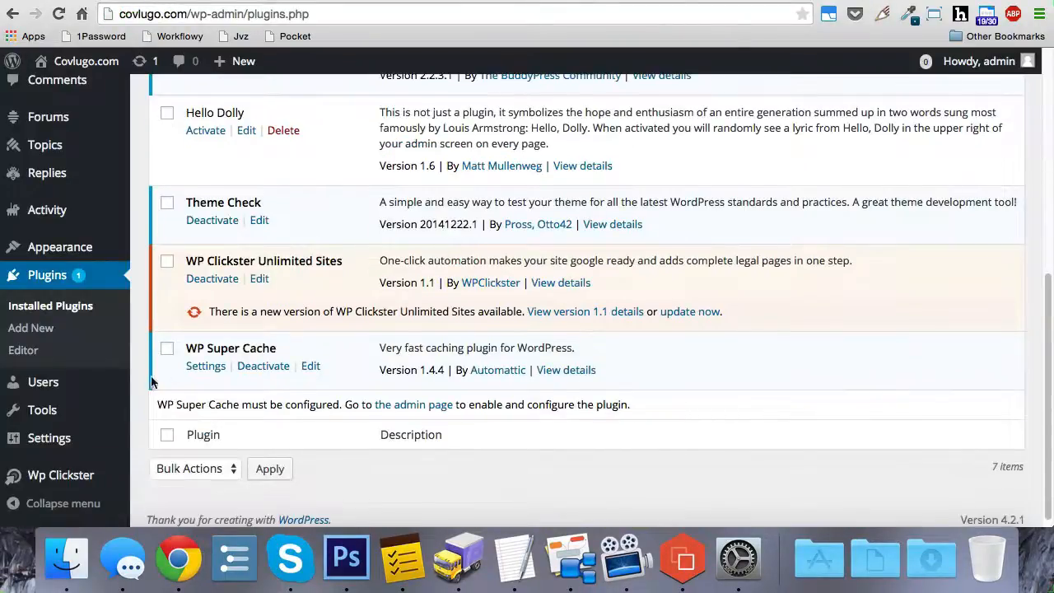
- Open the site's permalink settings and check which URL structure is selected under Common Settings
mouse_move(82, 438)
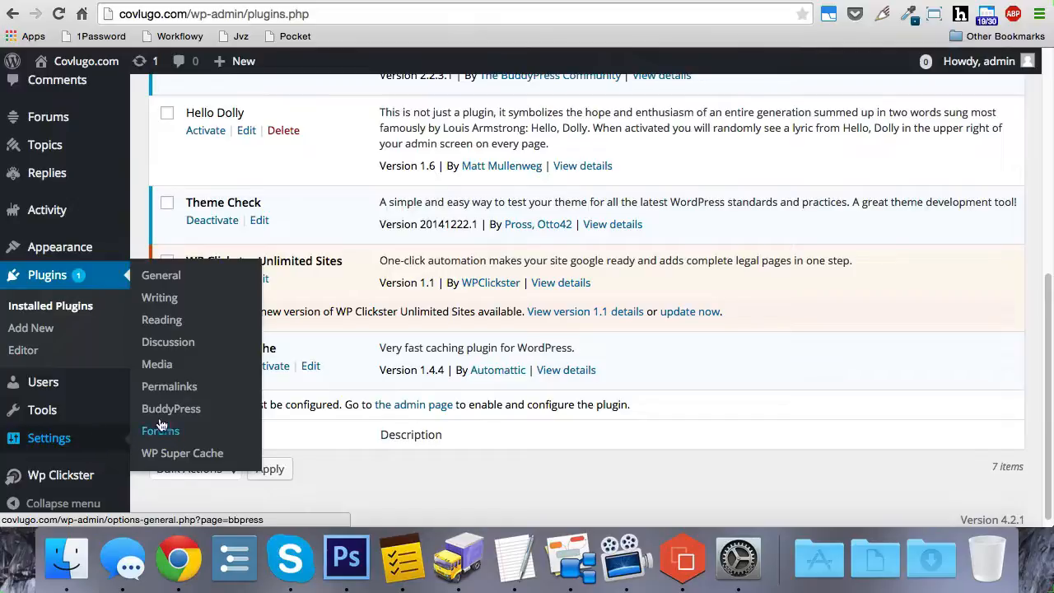
click(182, 390)
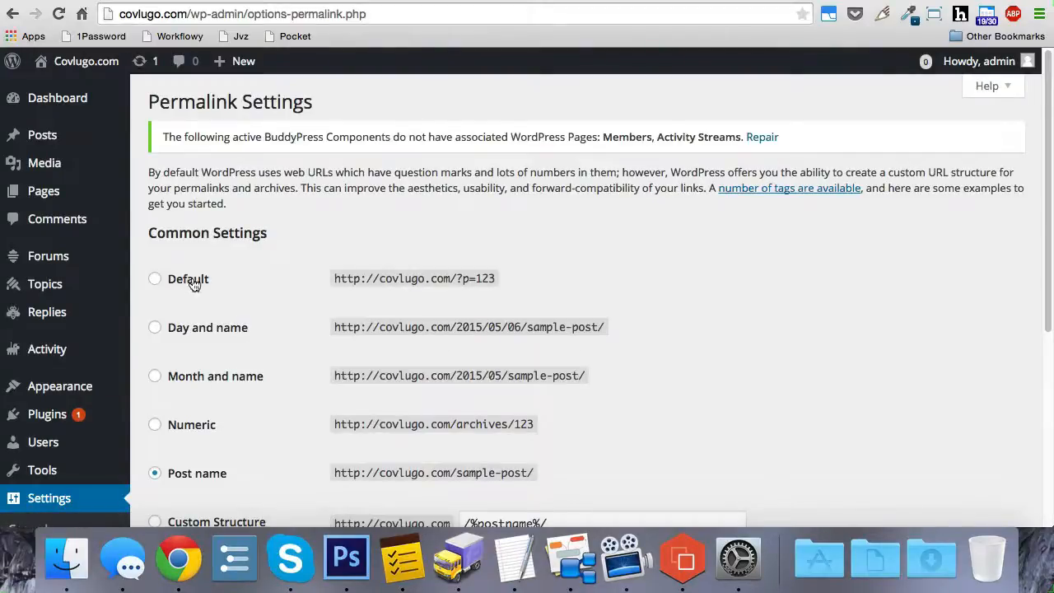
scroll(216, 280, down, 2)
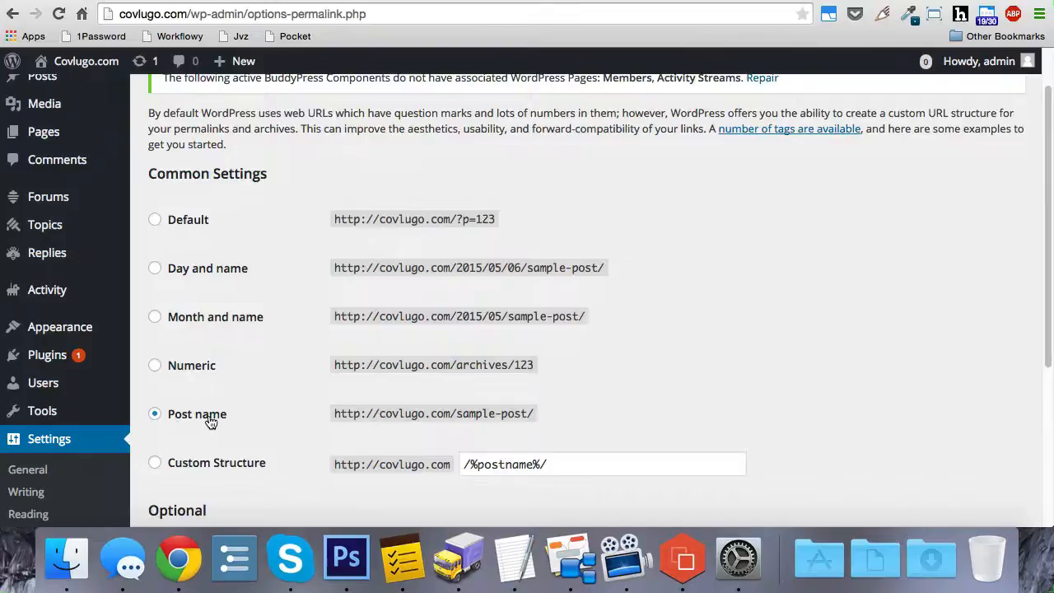
- Open the site's discussion settings and check the e-mail notification options for posted comments and comments held for moderation
scroll(233, 398, down, 3)
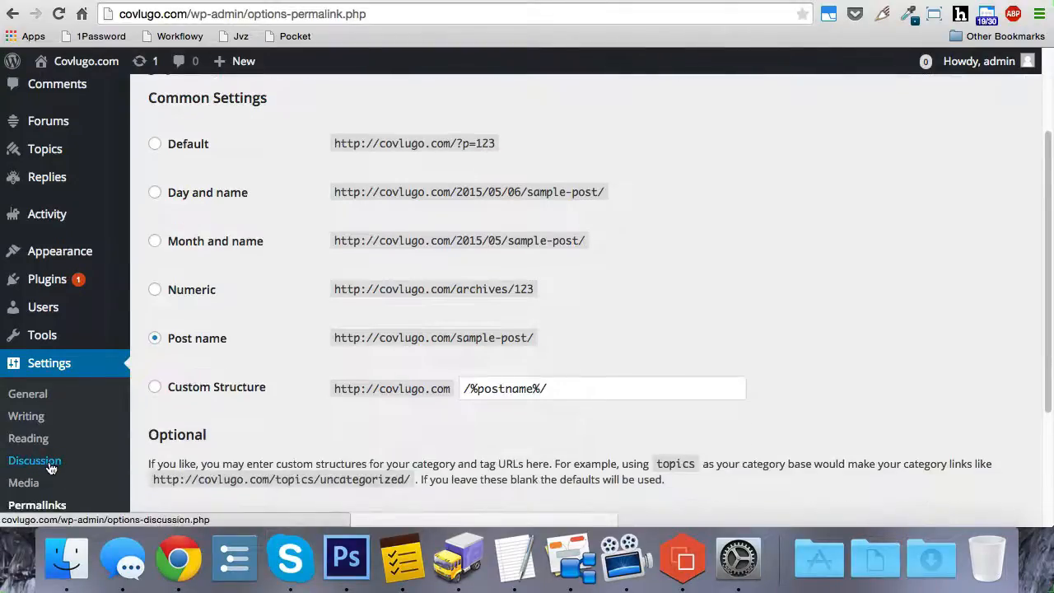
click(51, 467)
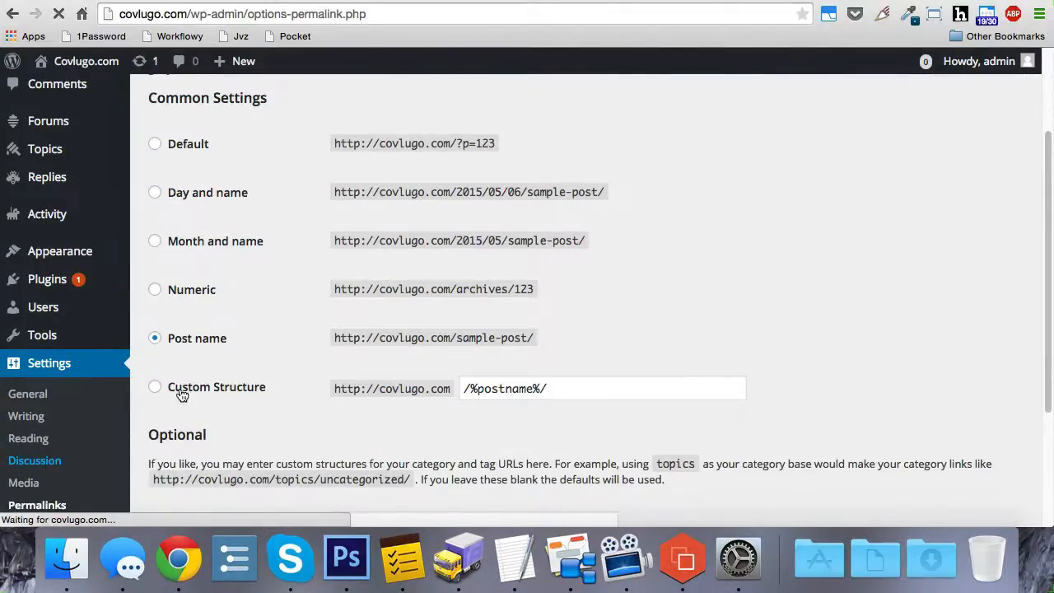
scroll(204, 366, down, 3)
scroll(203, 365, down, 3)
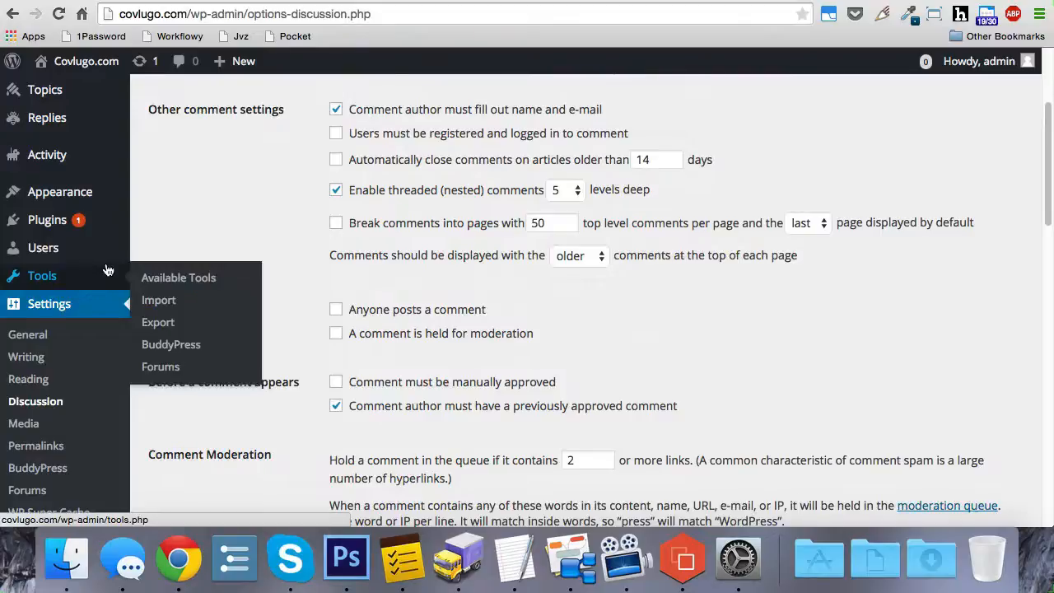
- Open the list of all site pages and examine it for the legal pages and the blank pages Page 1, Page 2, Plugin, WordPress and Cool
scroll(49, 272, up, 5)
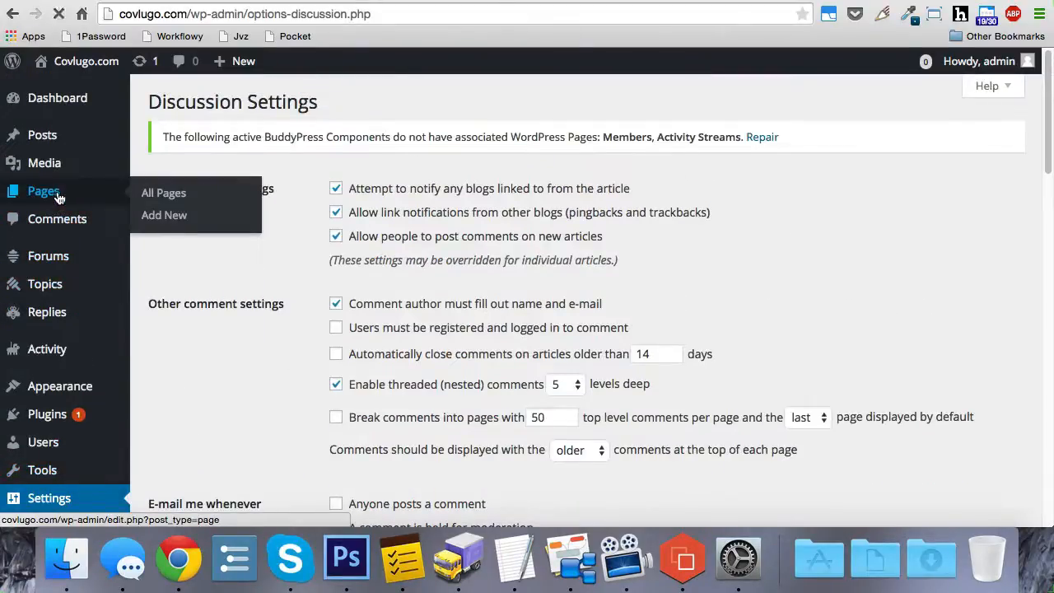
click(57, 198)
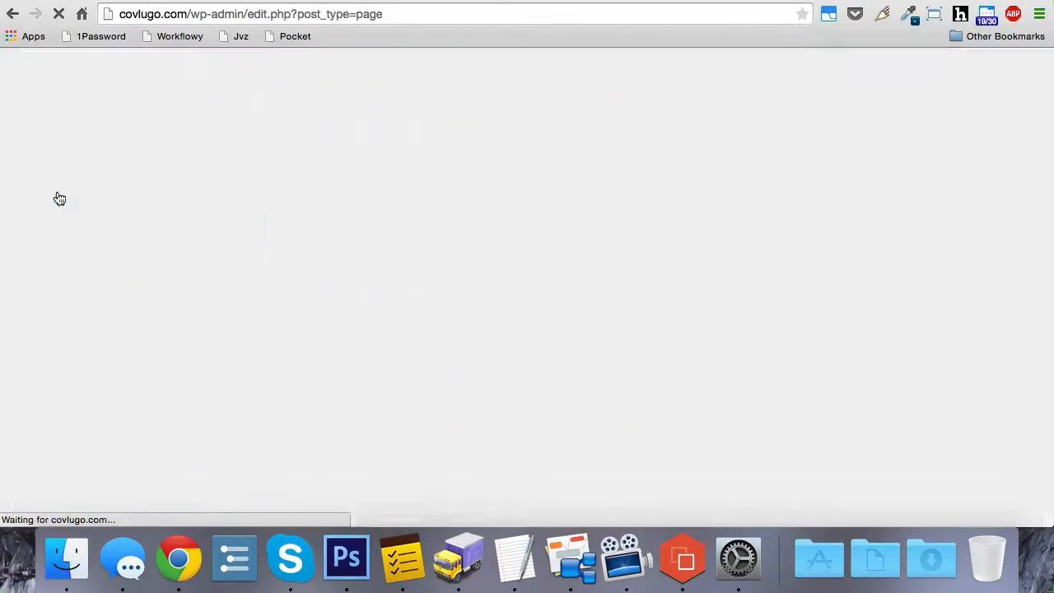
scroll(197, 212, down, 1)
scroll(200, 213, down, 8)
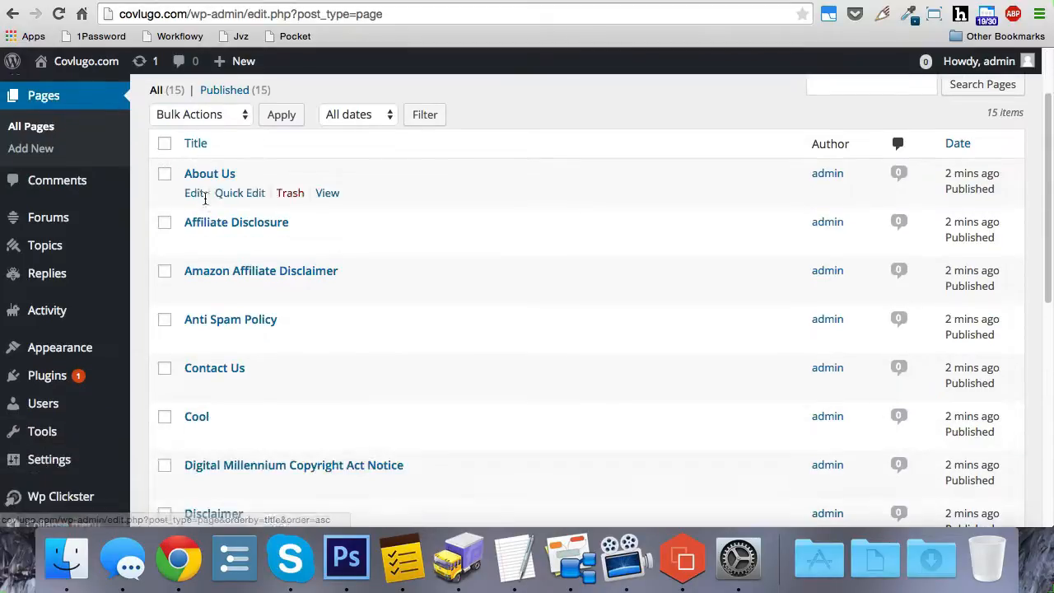
scroll(256, 216, down, 4)
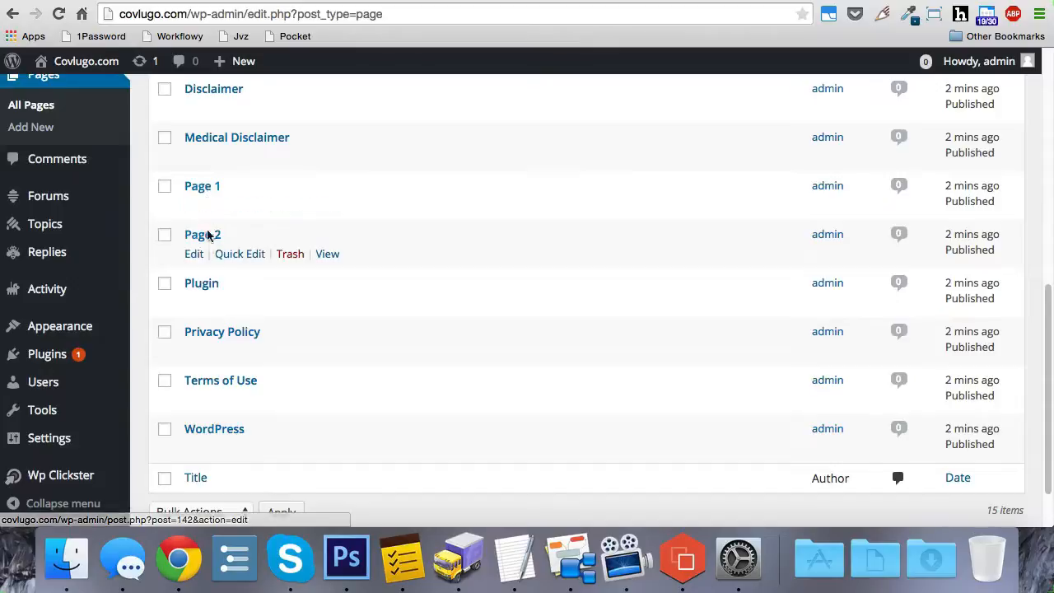
scroll(282, 253, up, 1)
scroll(281, 257, down, 1)
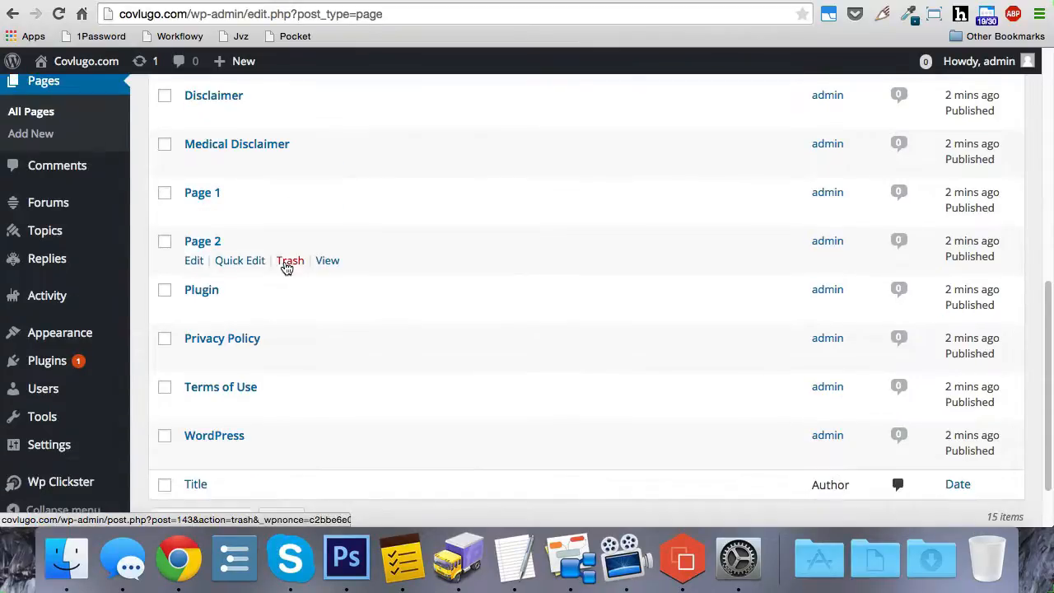
scroll(283, 264, up, 6)
scroll(198, 316, down, 8)
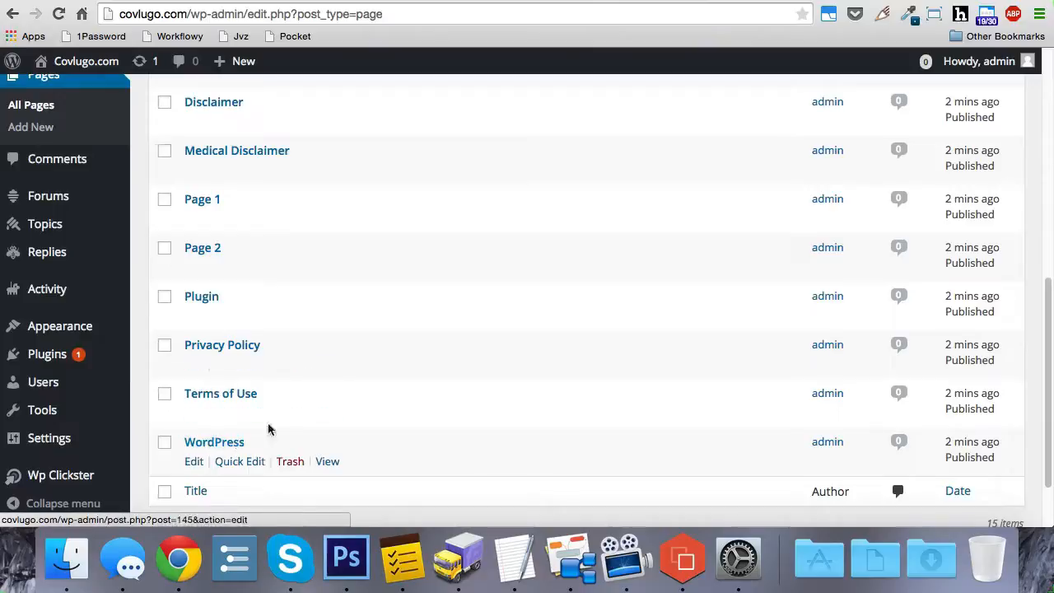
scroll(343, 390, up, 3)
scroll(219, 379, down, 1)
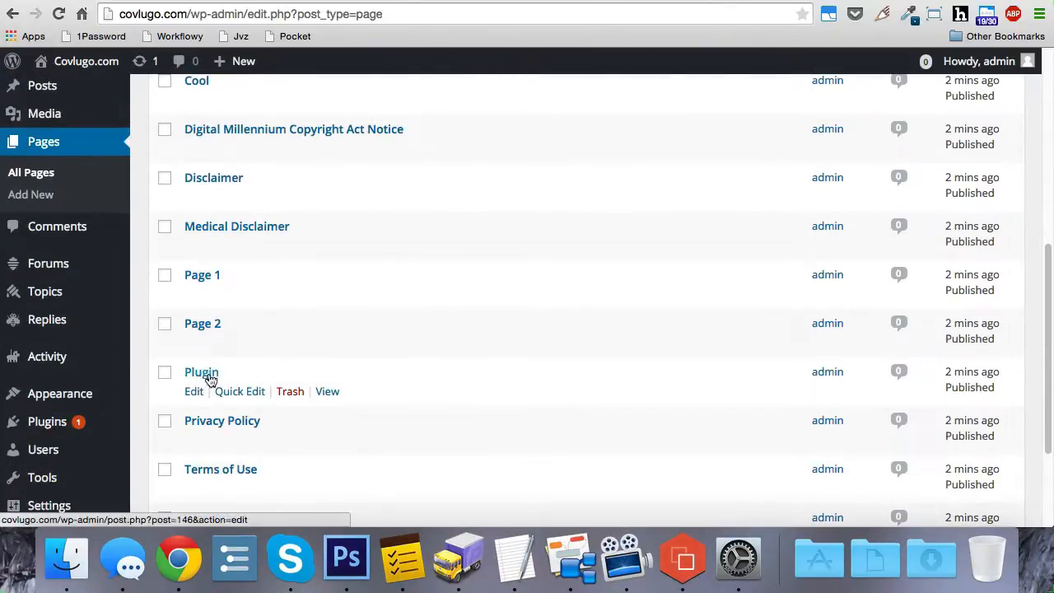
scroll(216, 371, down, 2)
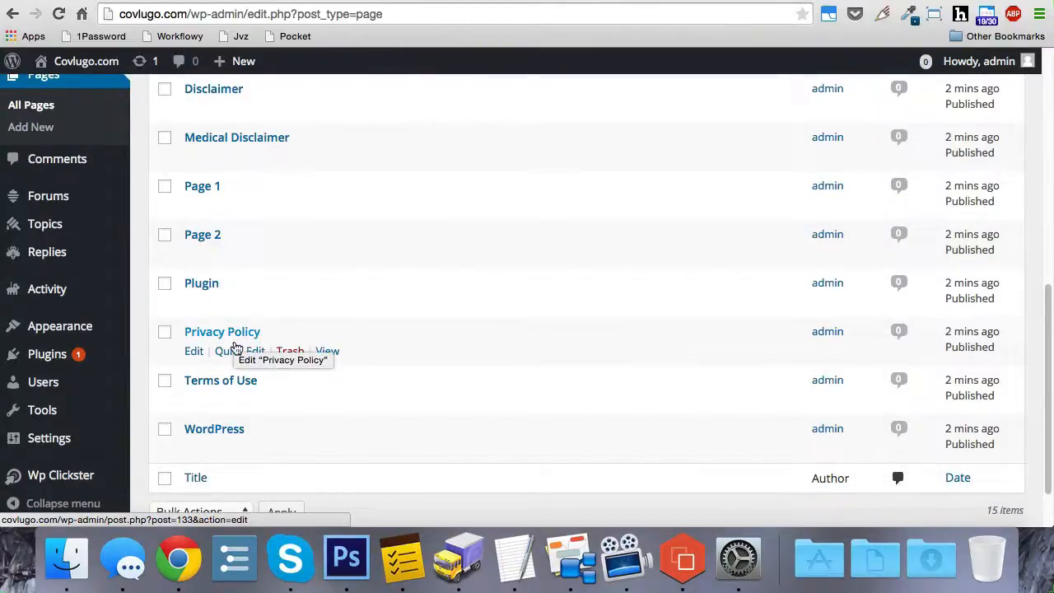
scroll(289, 313, up, 4)
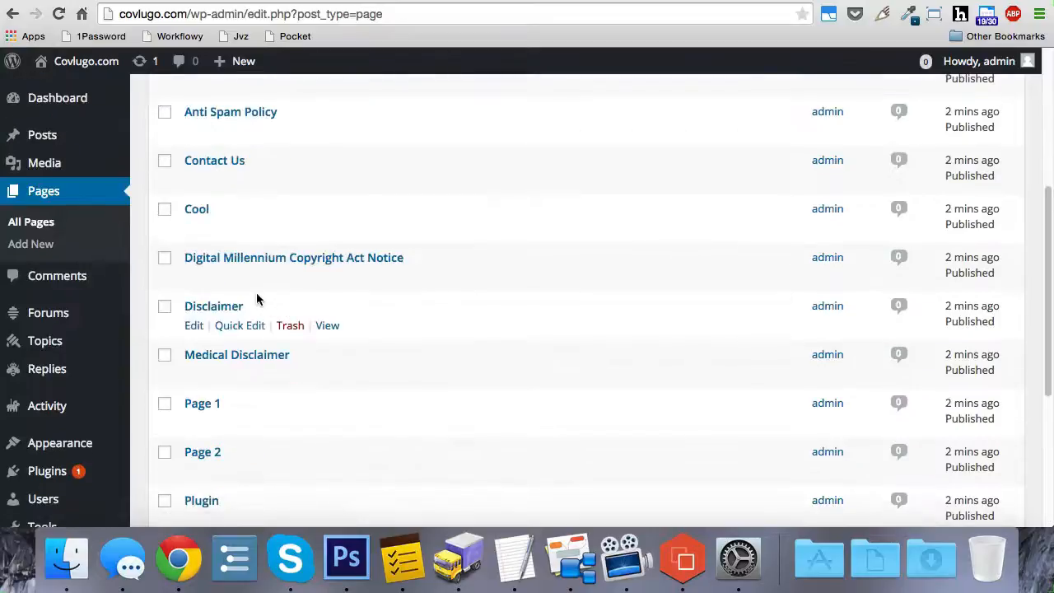
scroll(247, 337, down, 2)
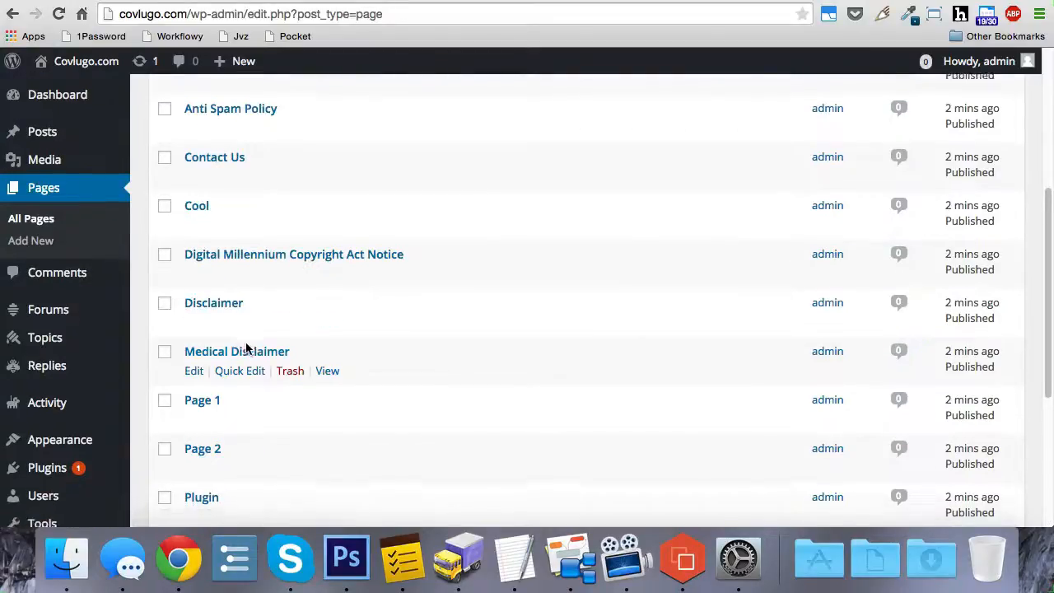
scroll(263, 331, down, 1)
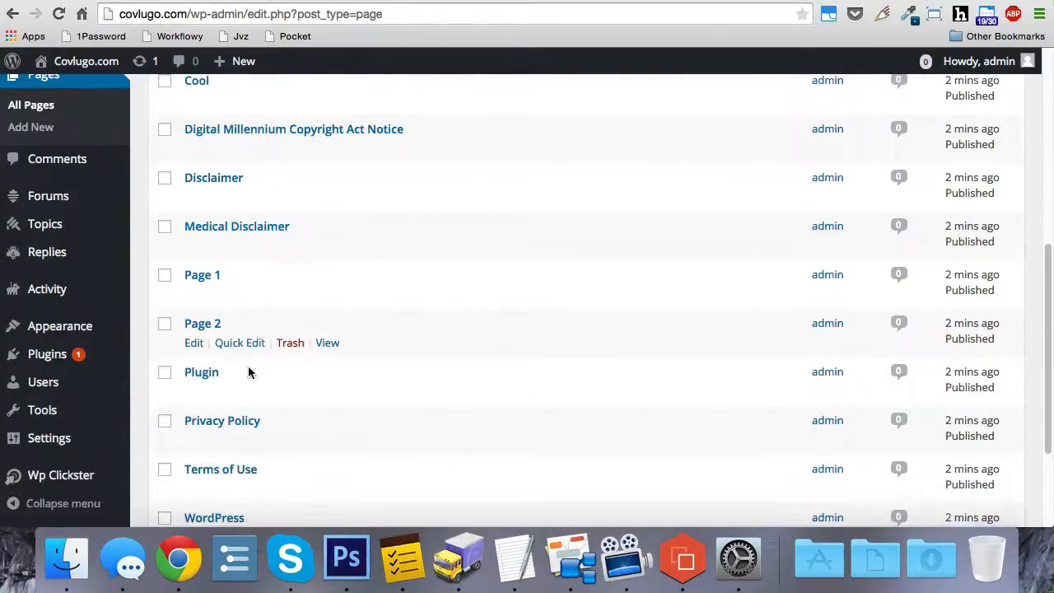
- Open the Privacy Policy page for editing, read through its text for the site's address, and return to the page list
click(233, 422)
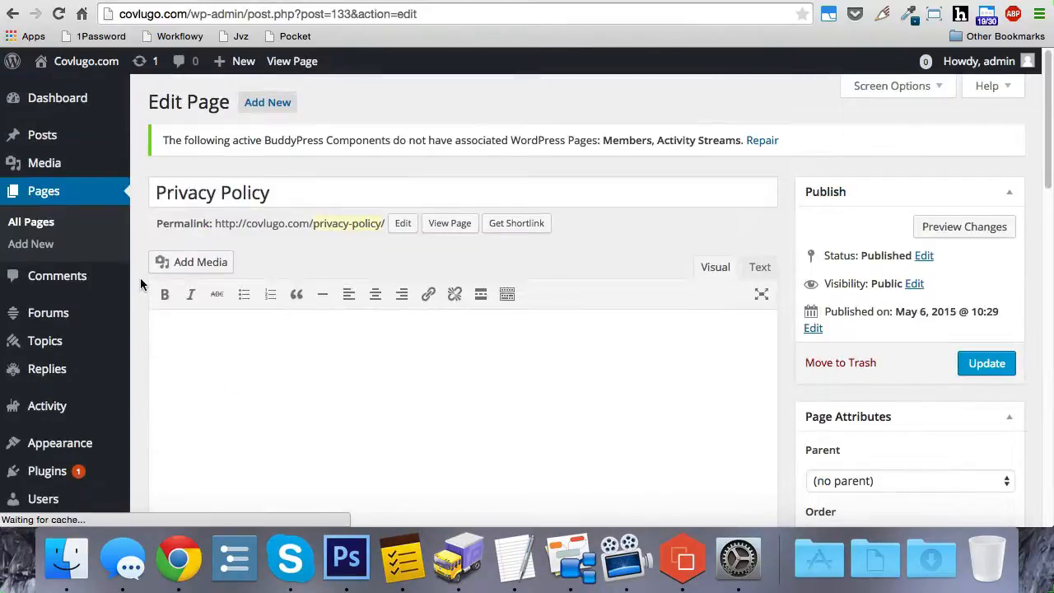
scroll(139, 278, down, 5)
scroll(140, 278, down, 3)
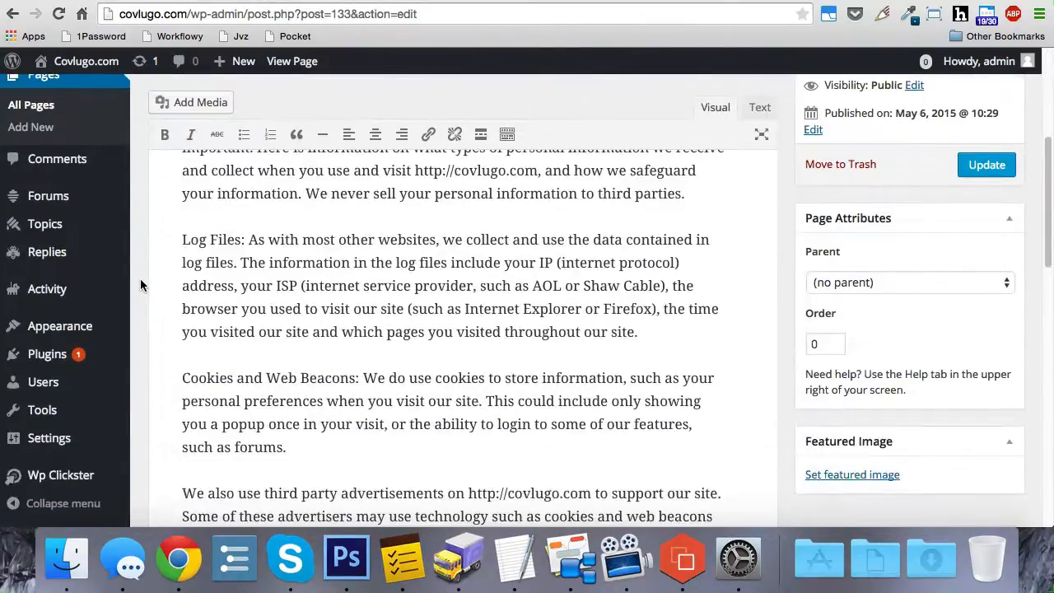
scroll(141, 278, up, 8)
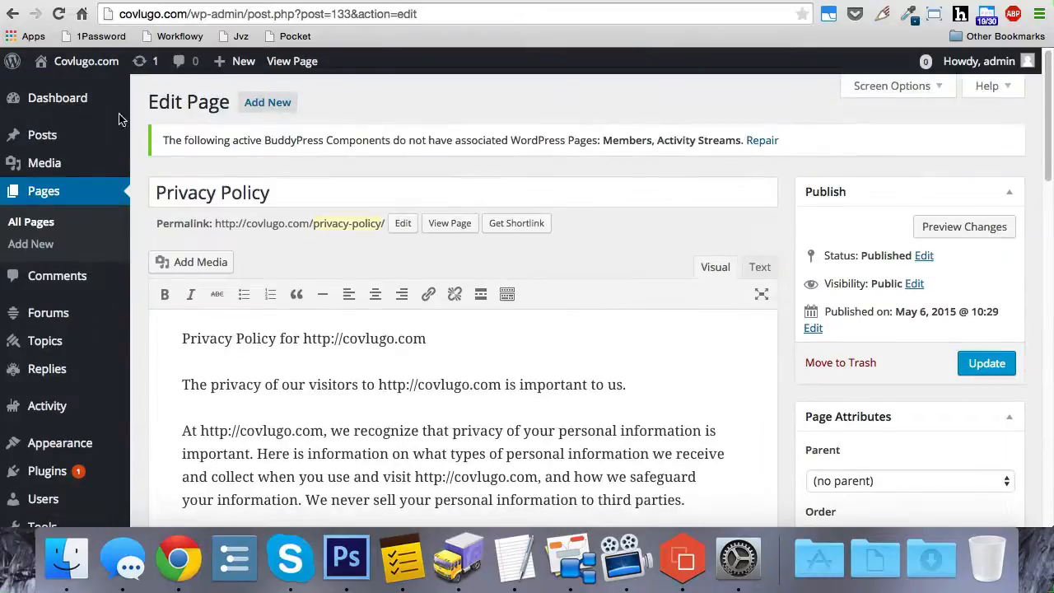
click(13, 14)
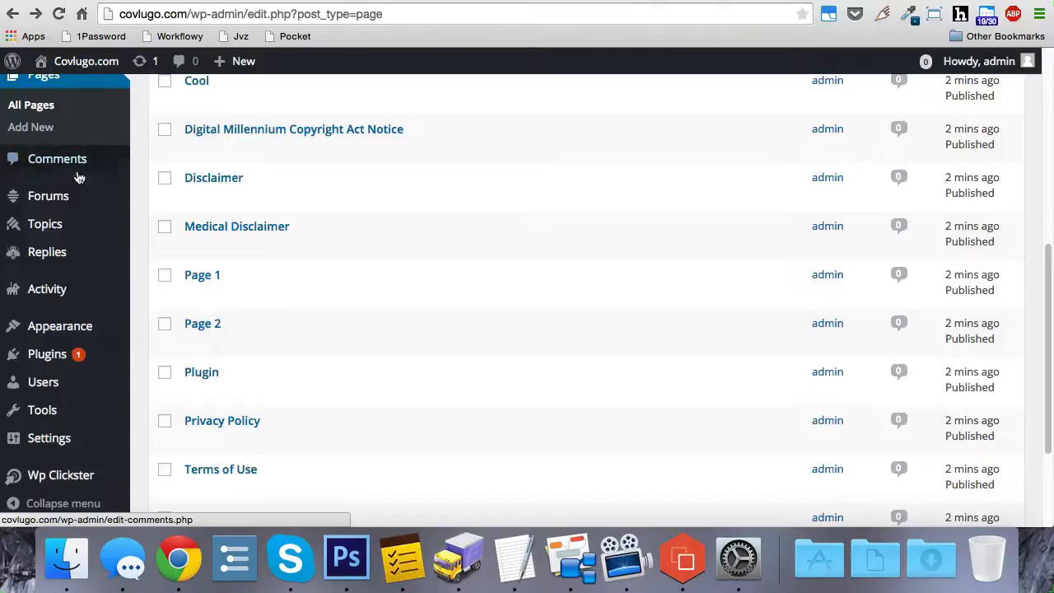
- Check the site's posts list and comments list for remaining content
scroll(79, 201, up, 3)
scroll(80, 201, up, 3)
click(48, 135)
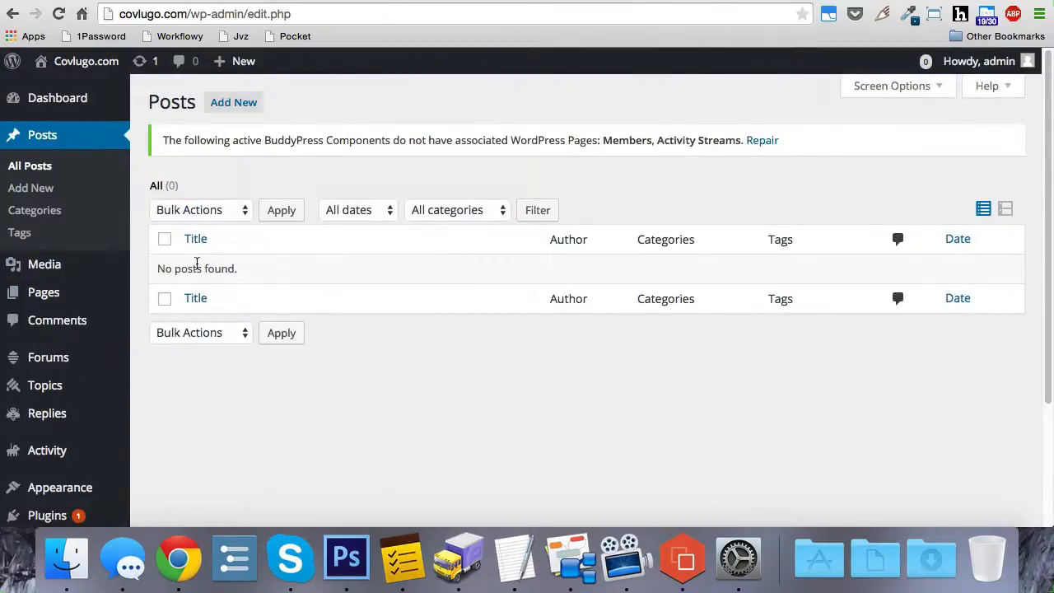
click(79, 331)
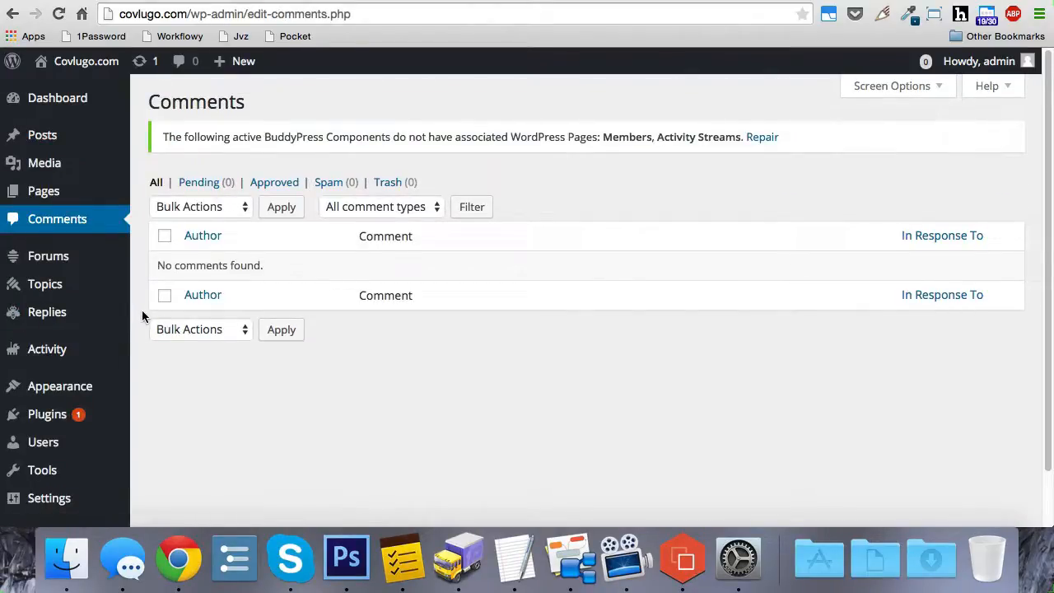
- Return to WP Clickster and look over its deletion, permalink, notification, category and page creation options
scroll(141, 315, down, 3)
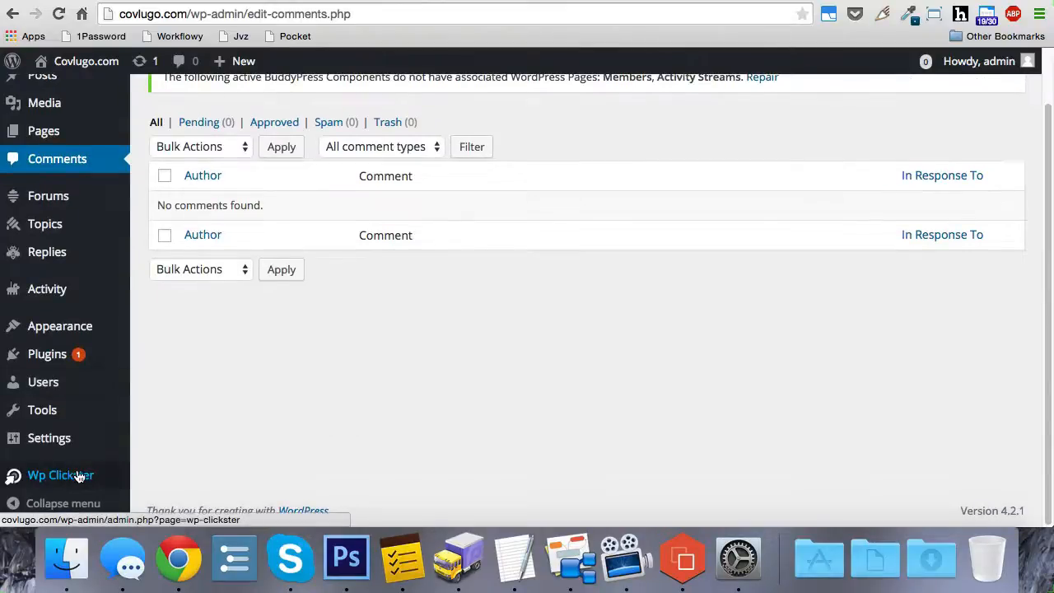
click(78, 476)
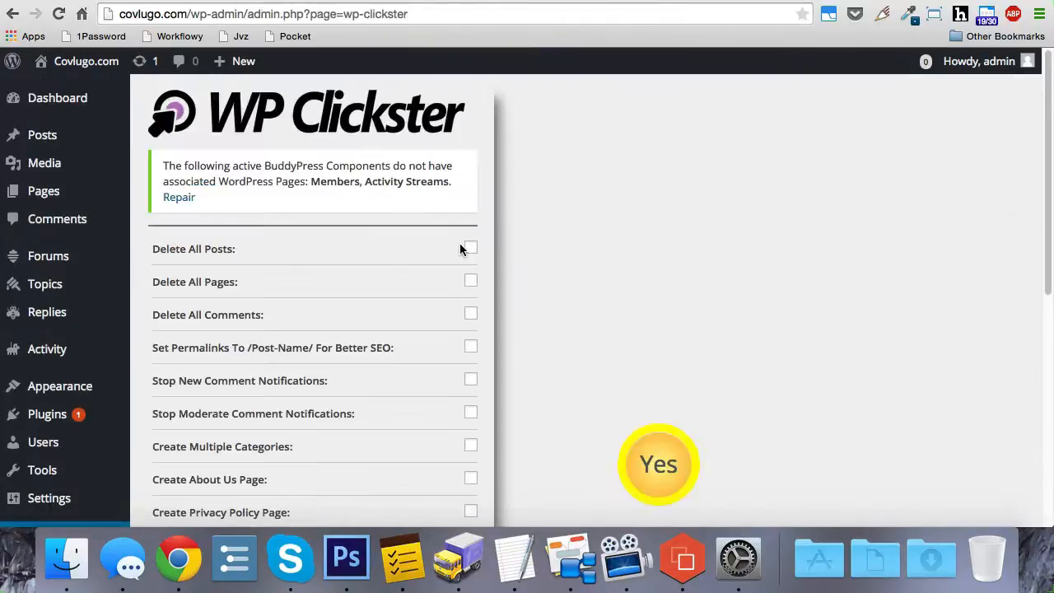
scroll(476, 354, down, 3)
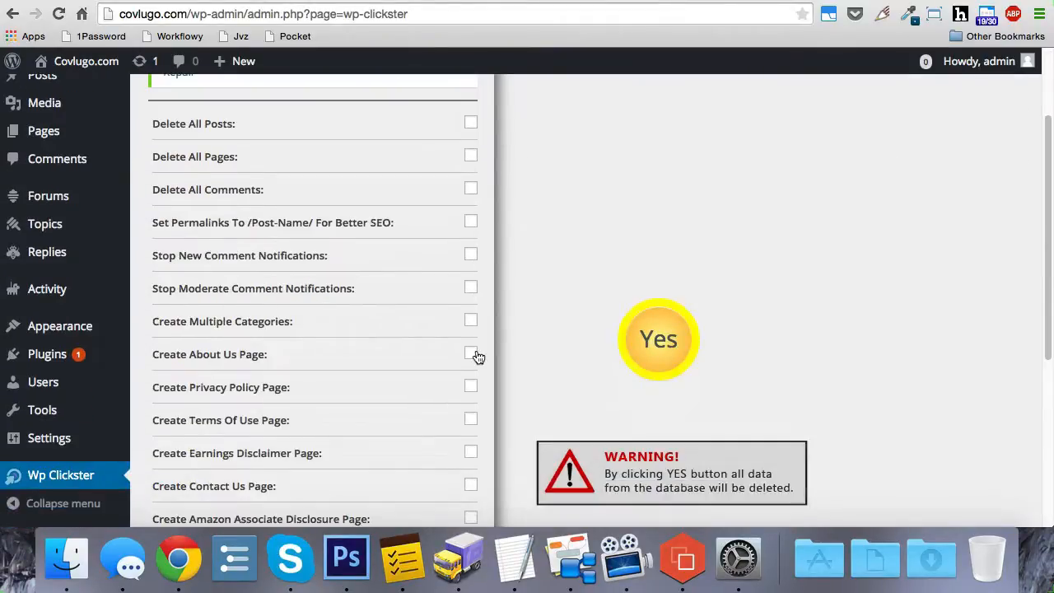
scroll(479, 354, down, 1)
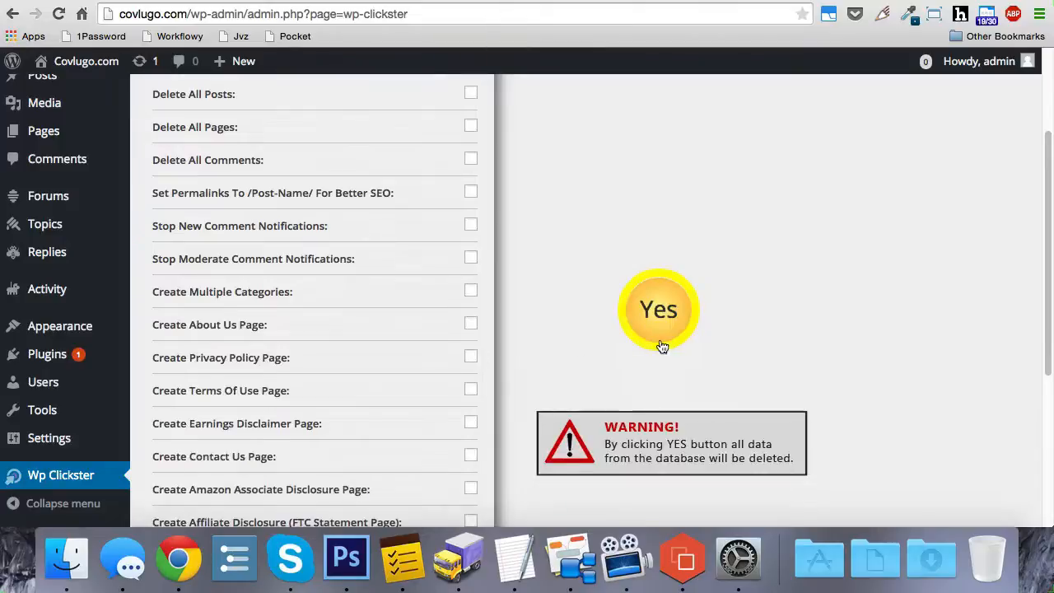
scroll(565, 342, up, 4)
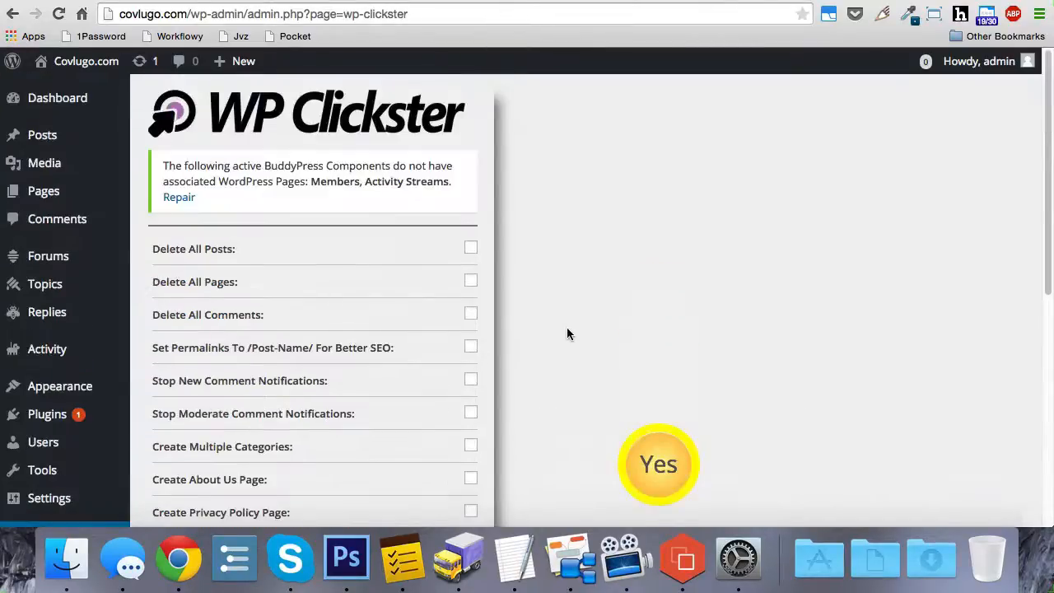